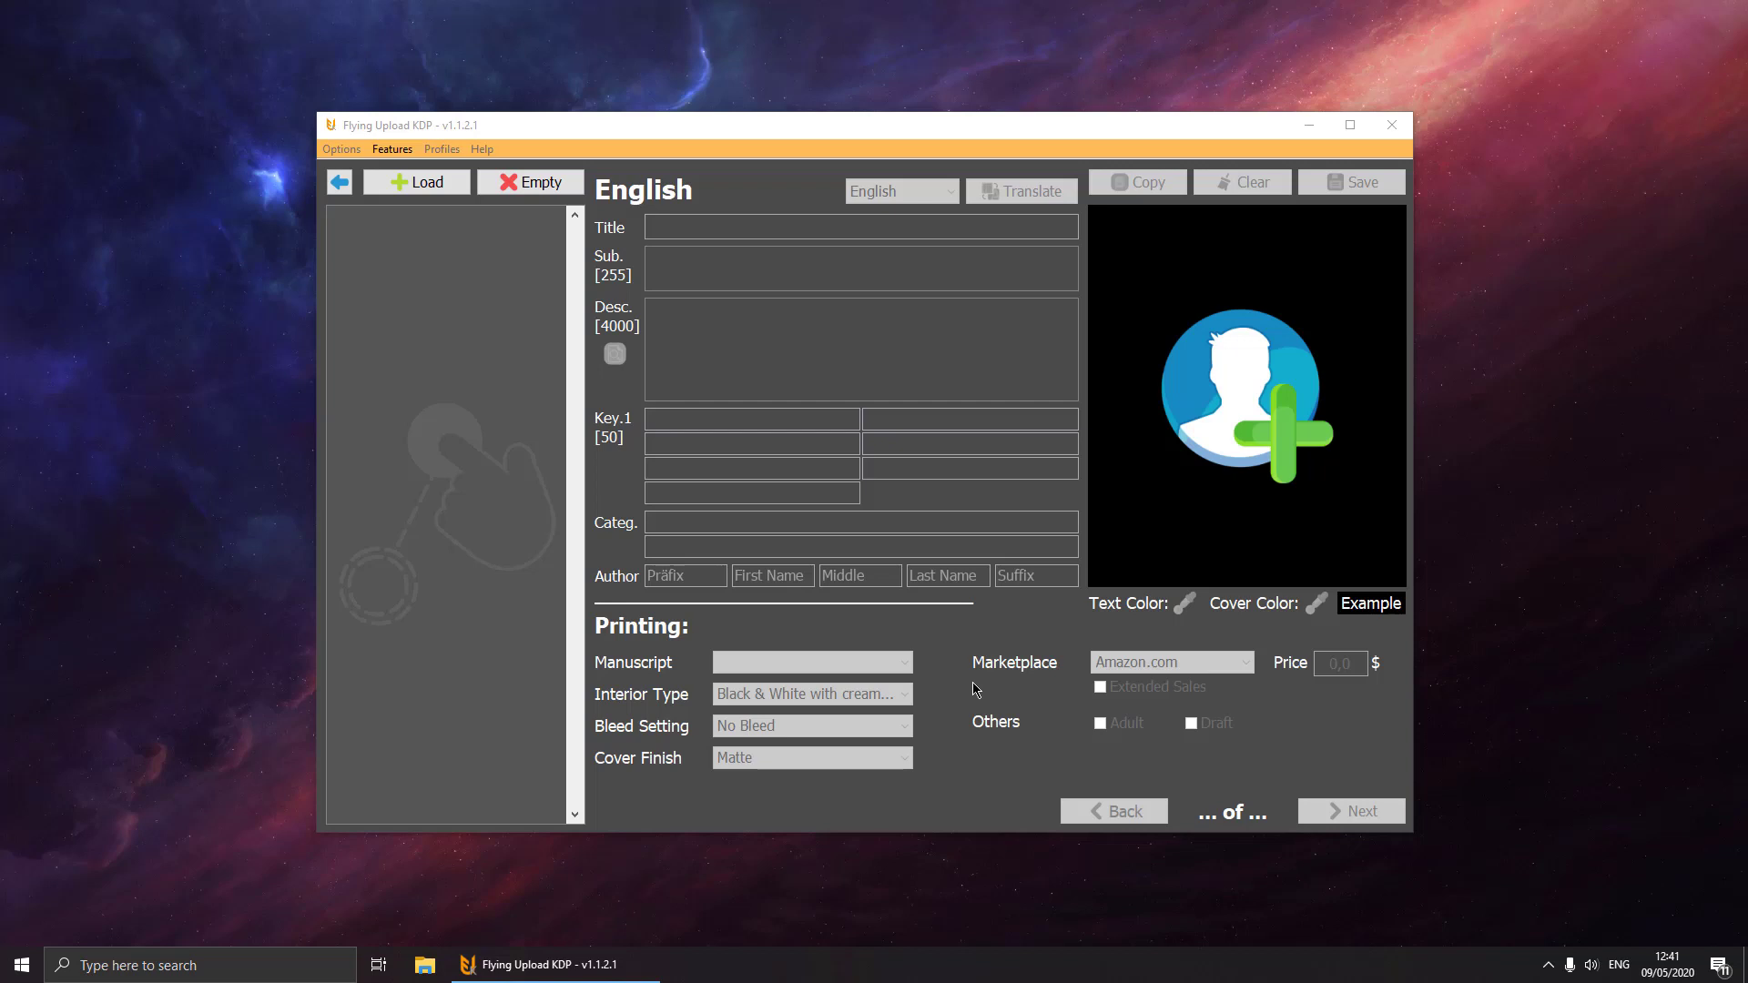
- Create a new profile in the Profile Manager from DesignKDP-1.png
left_click(443, 151)
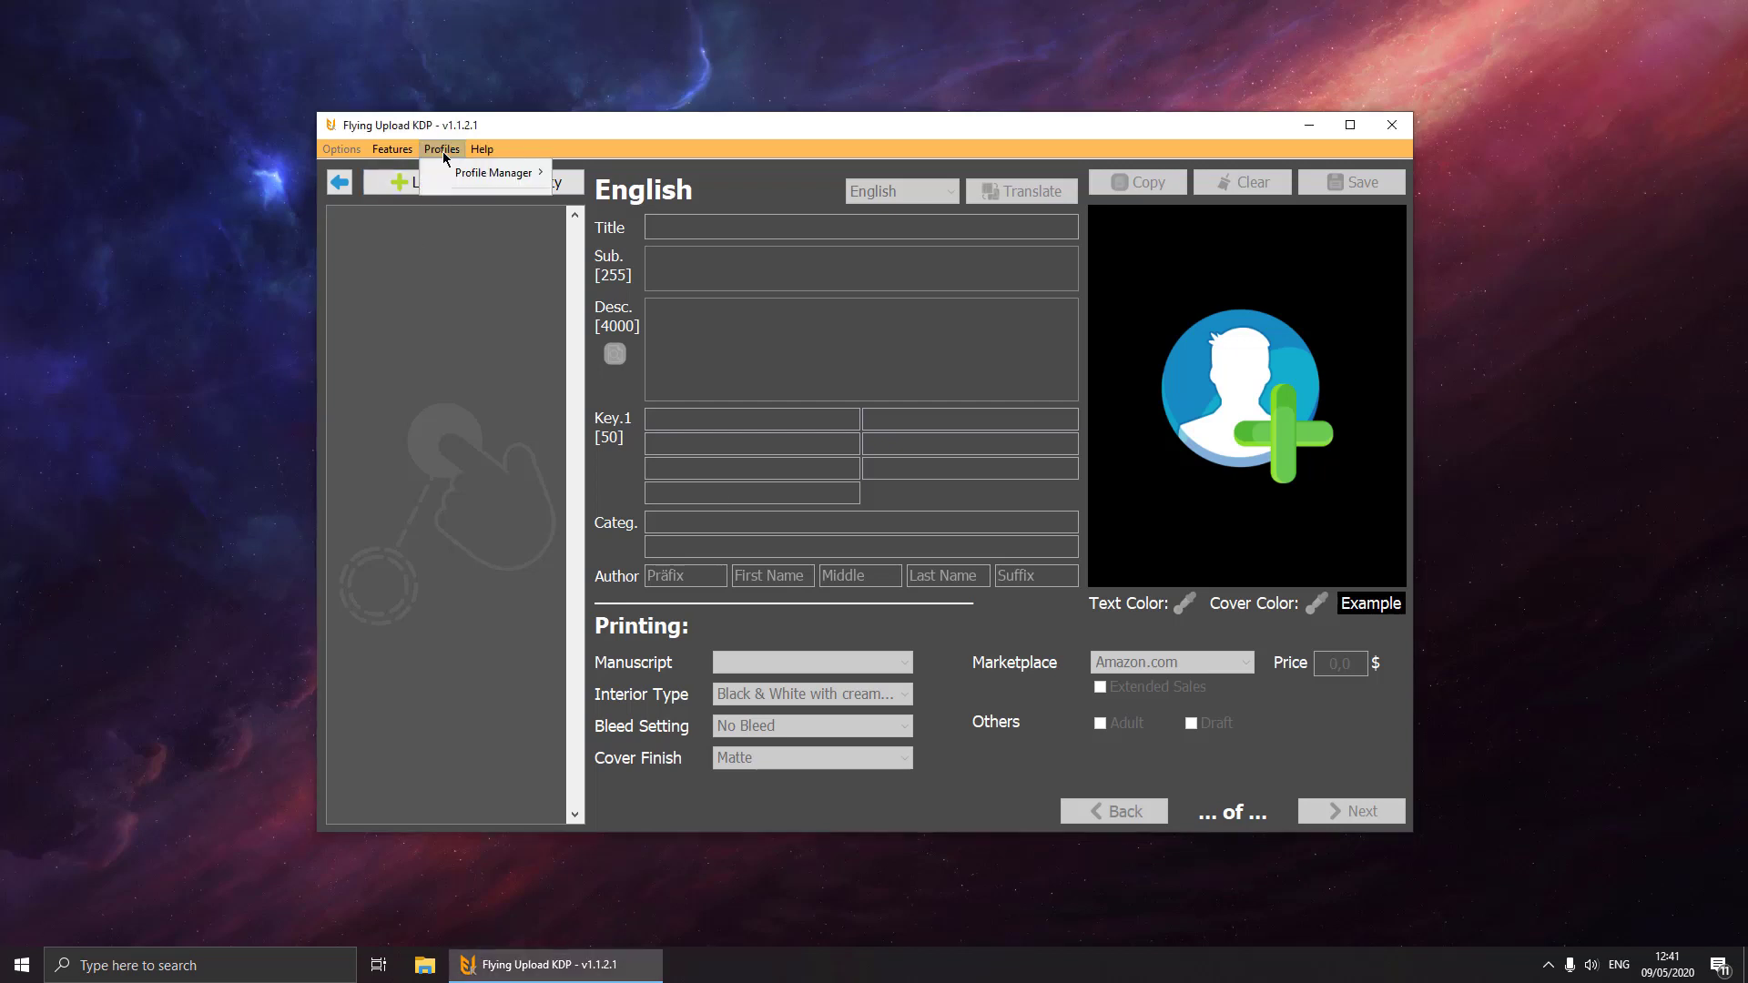
mouse_move(459, 173)
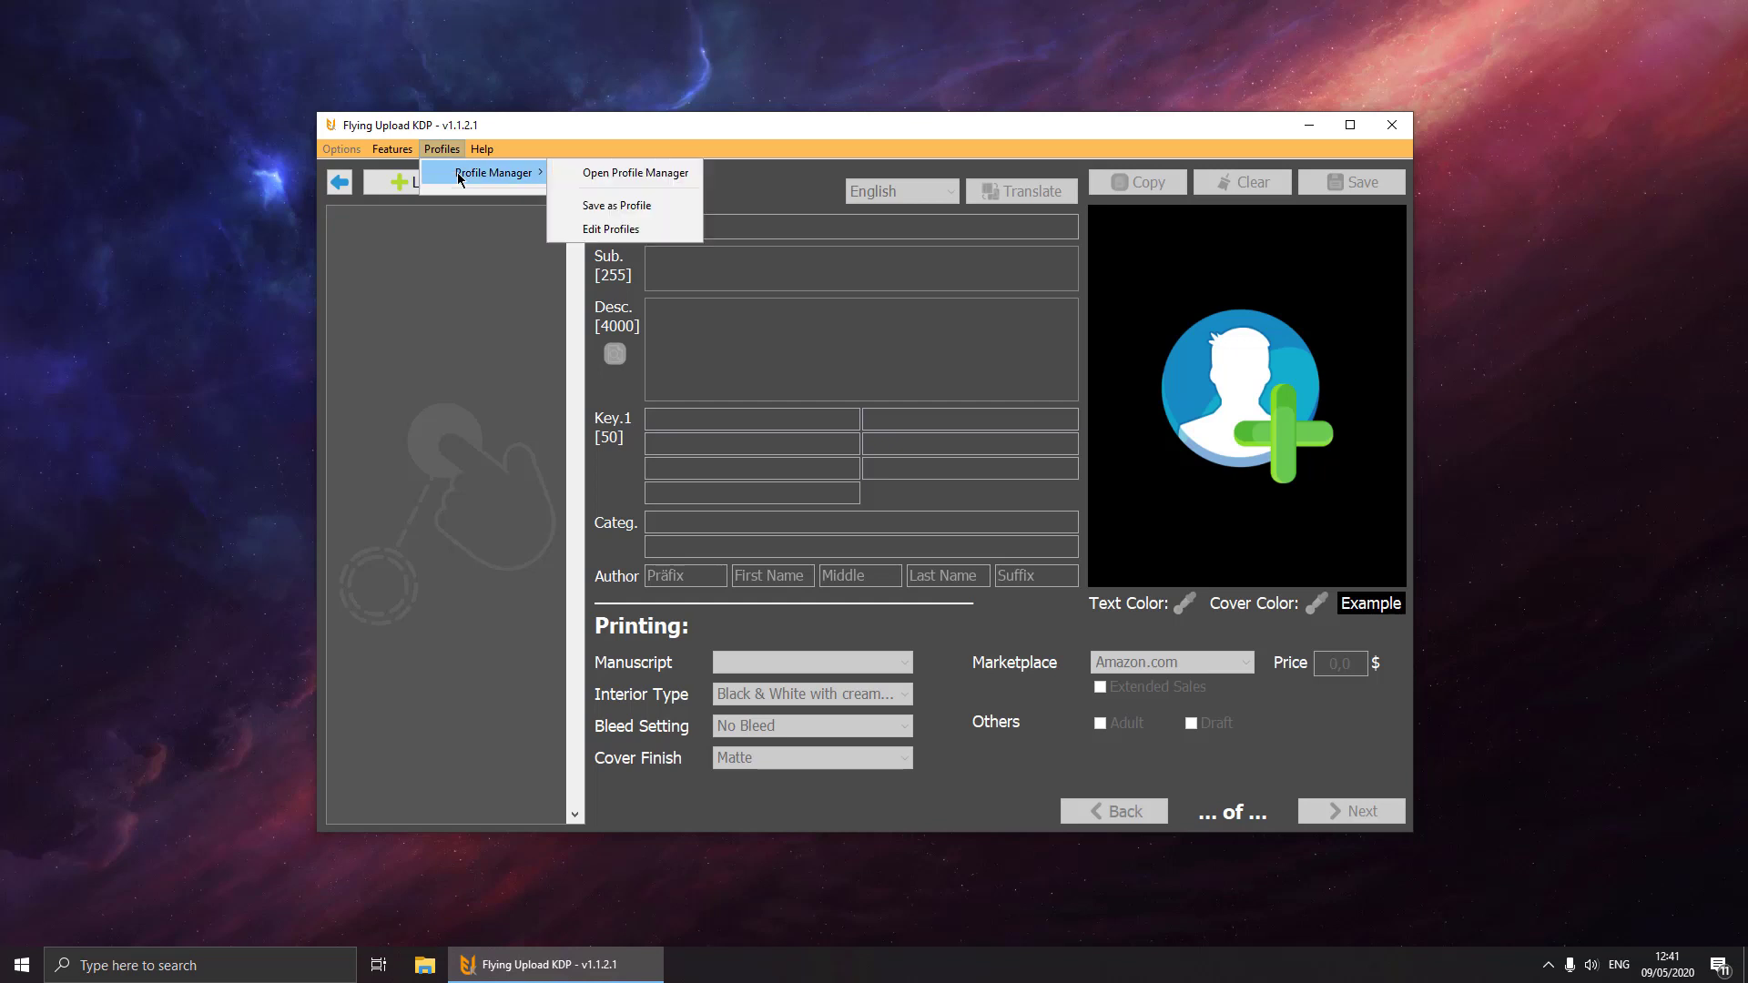
left_click(669, 171)
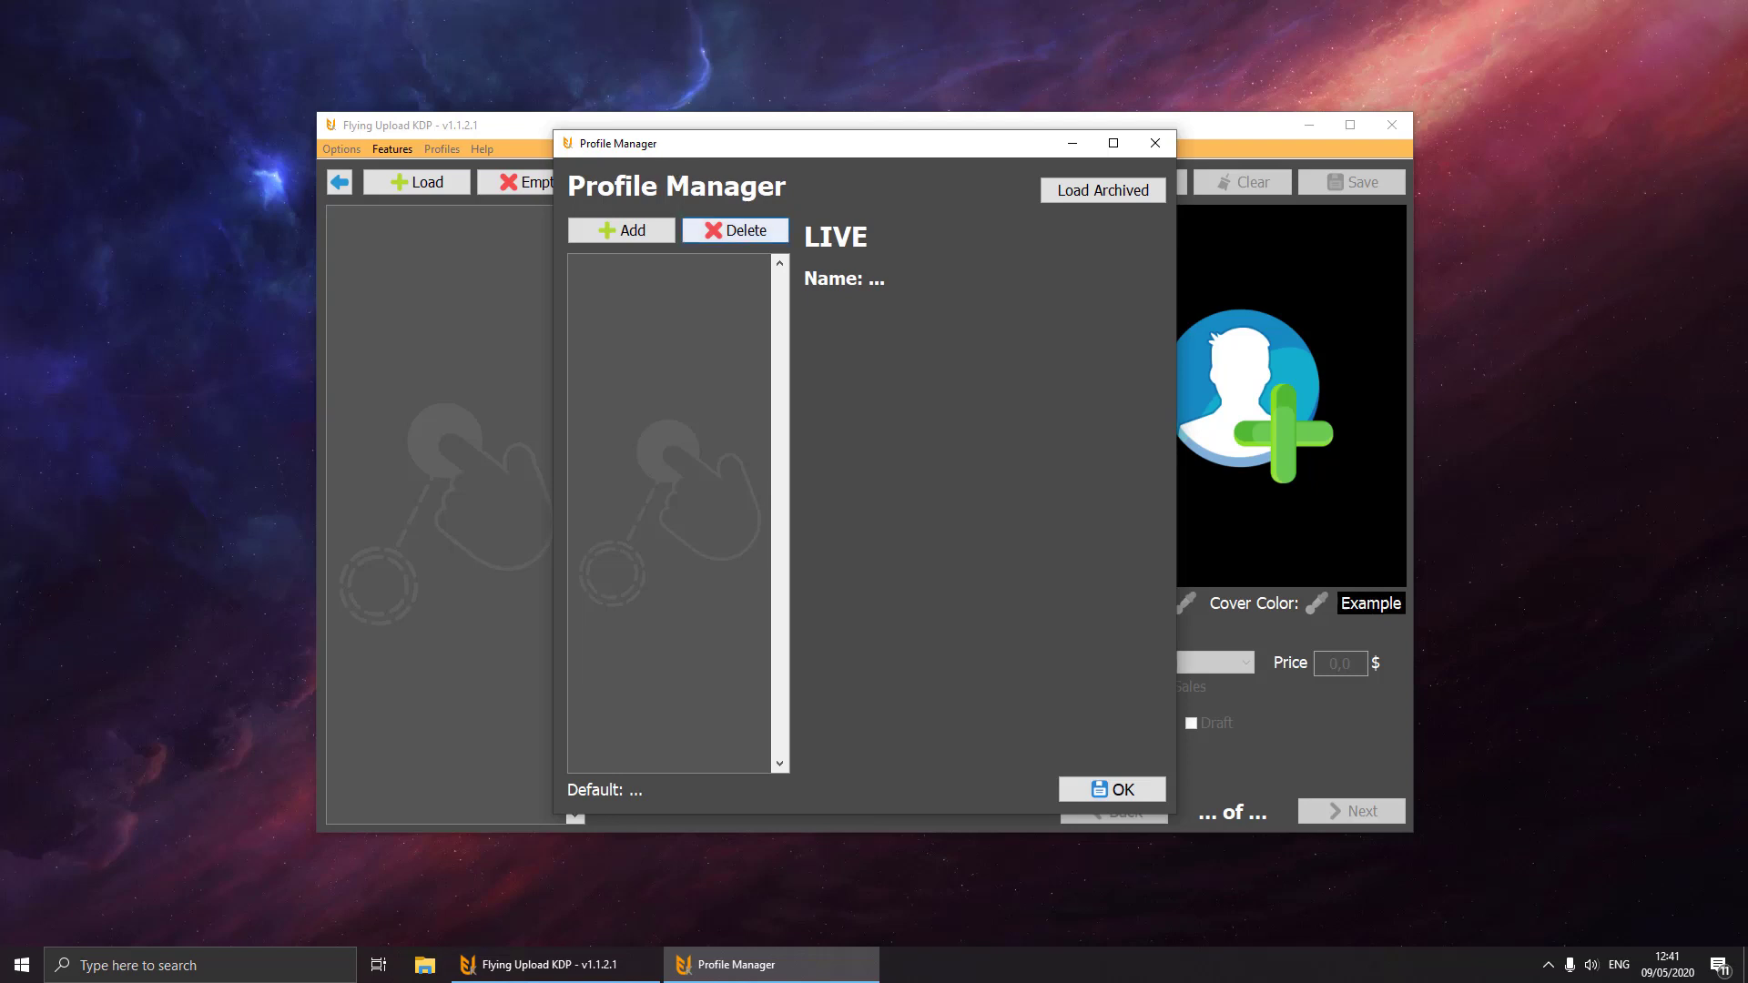
left_click_drag(1747, 492, 648, 375)
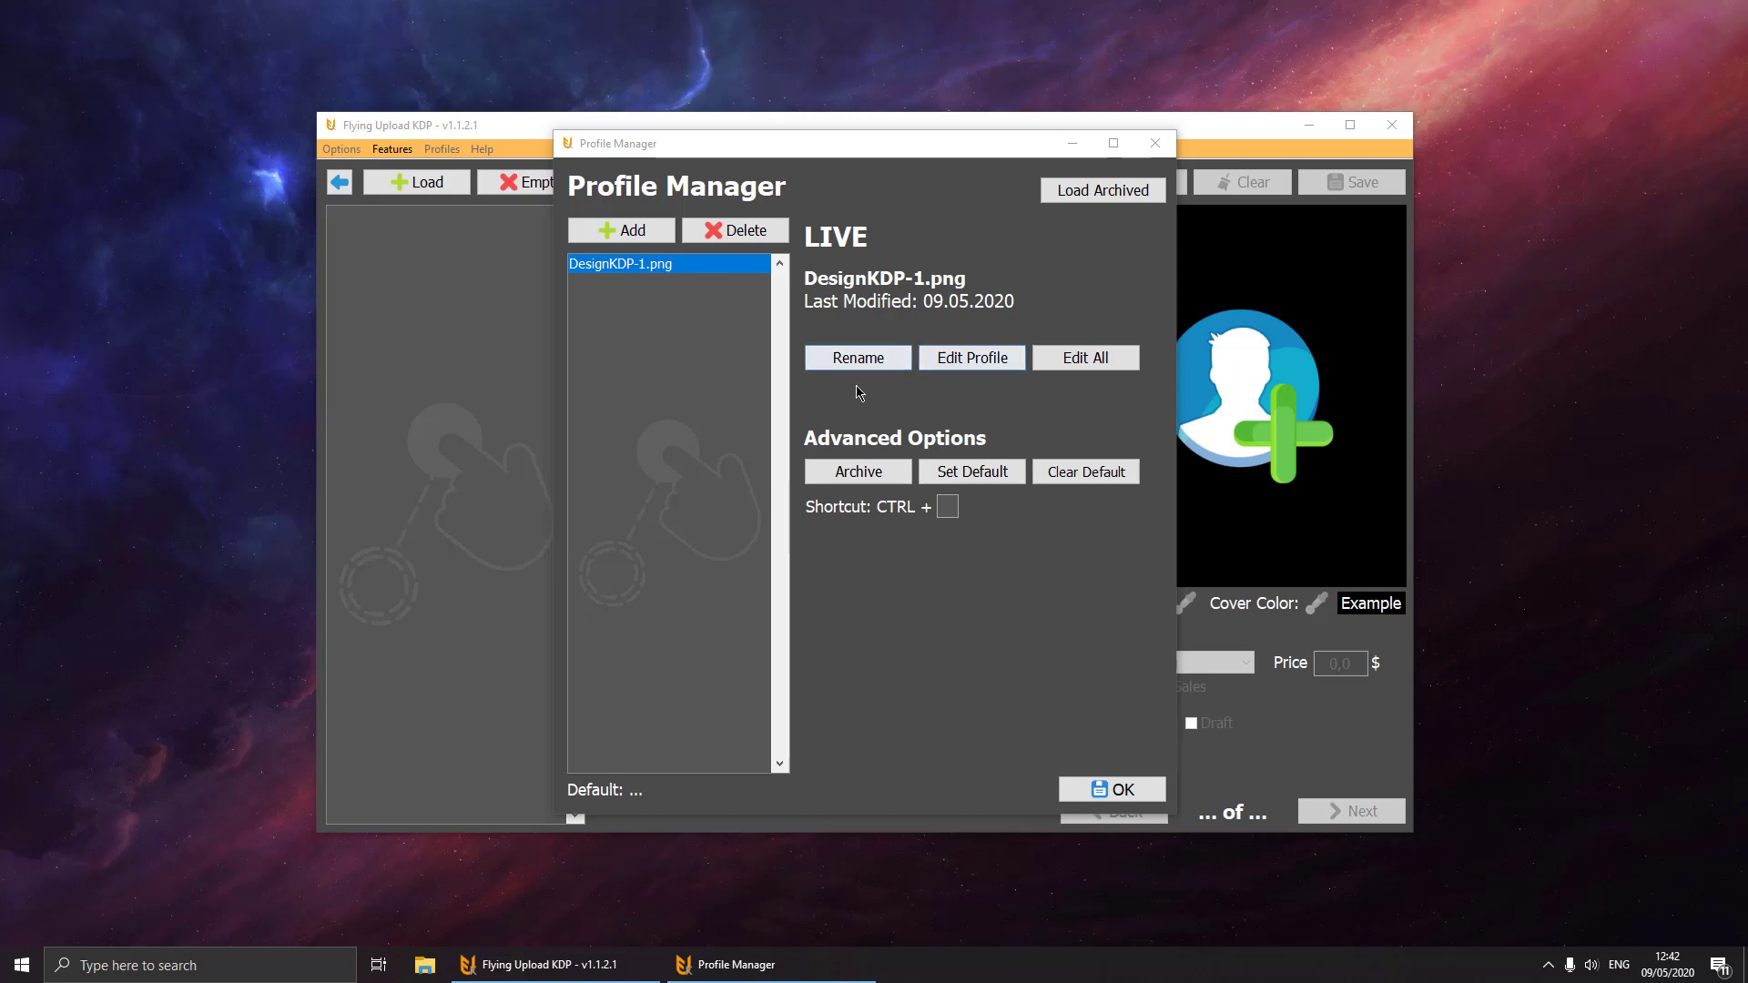
- Rename the new profile to Lined_6x9_100pages.png
left_click(858, 358)
type("Lined_6x9_100pages.png")
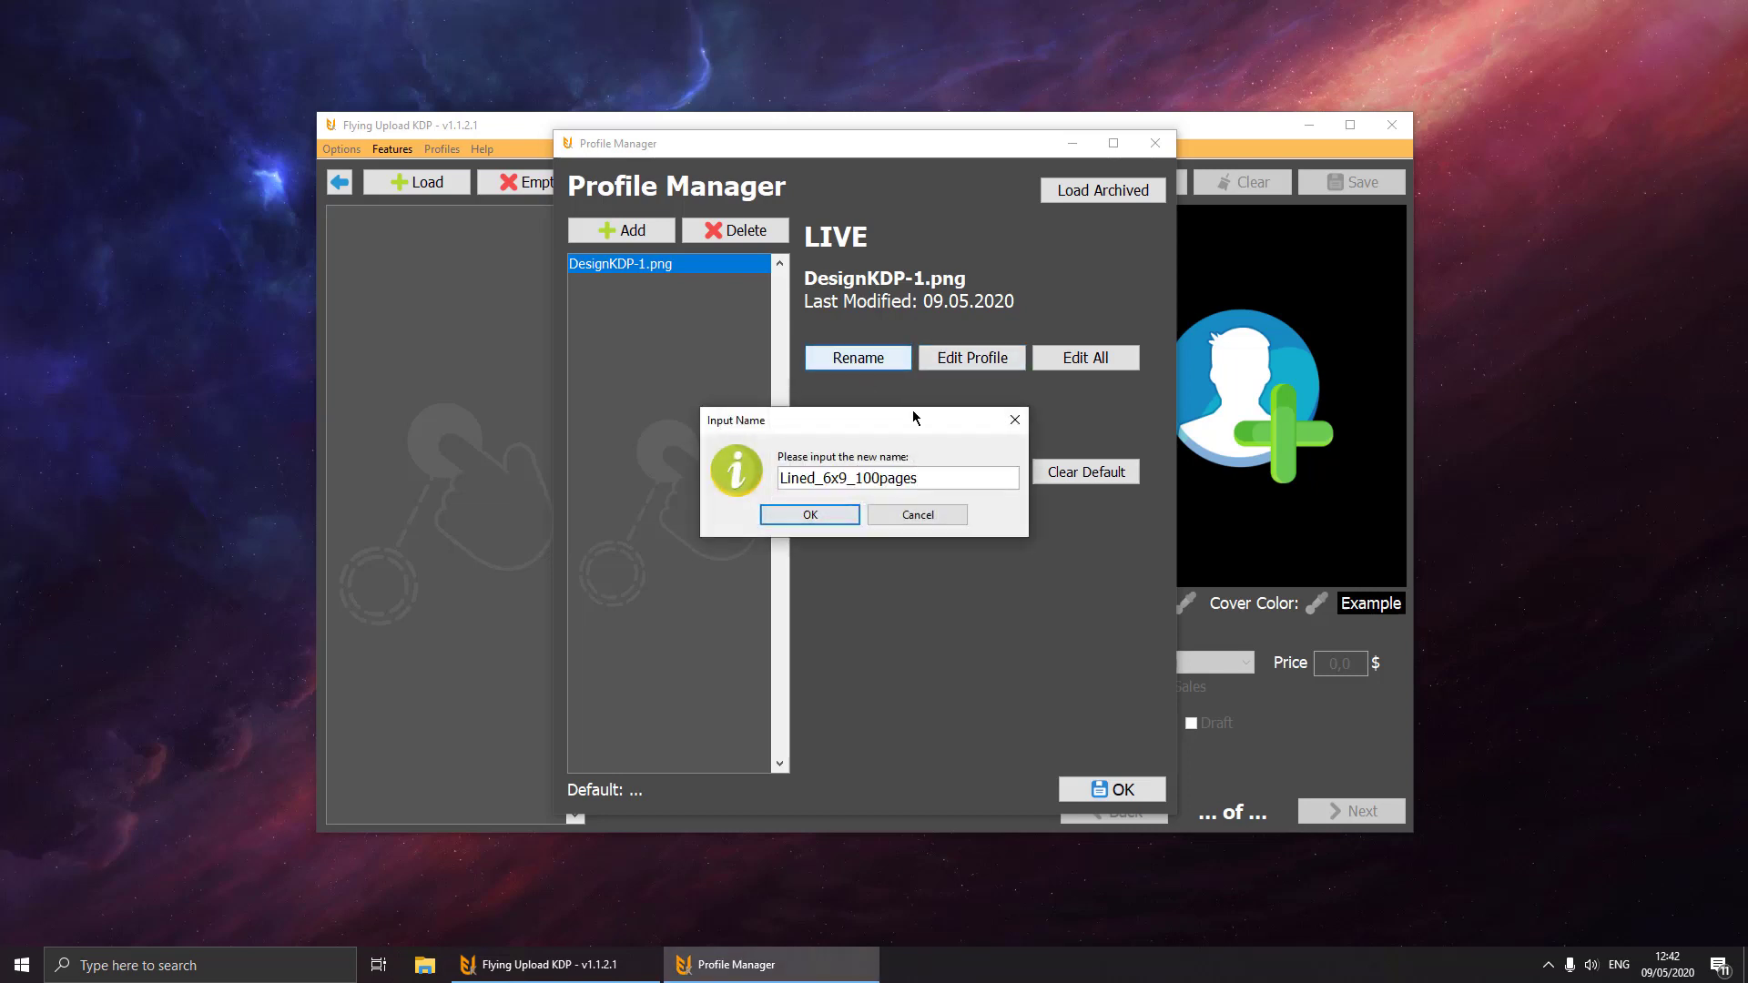
key("Return")
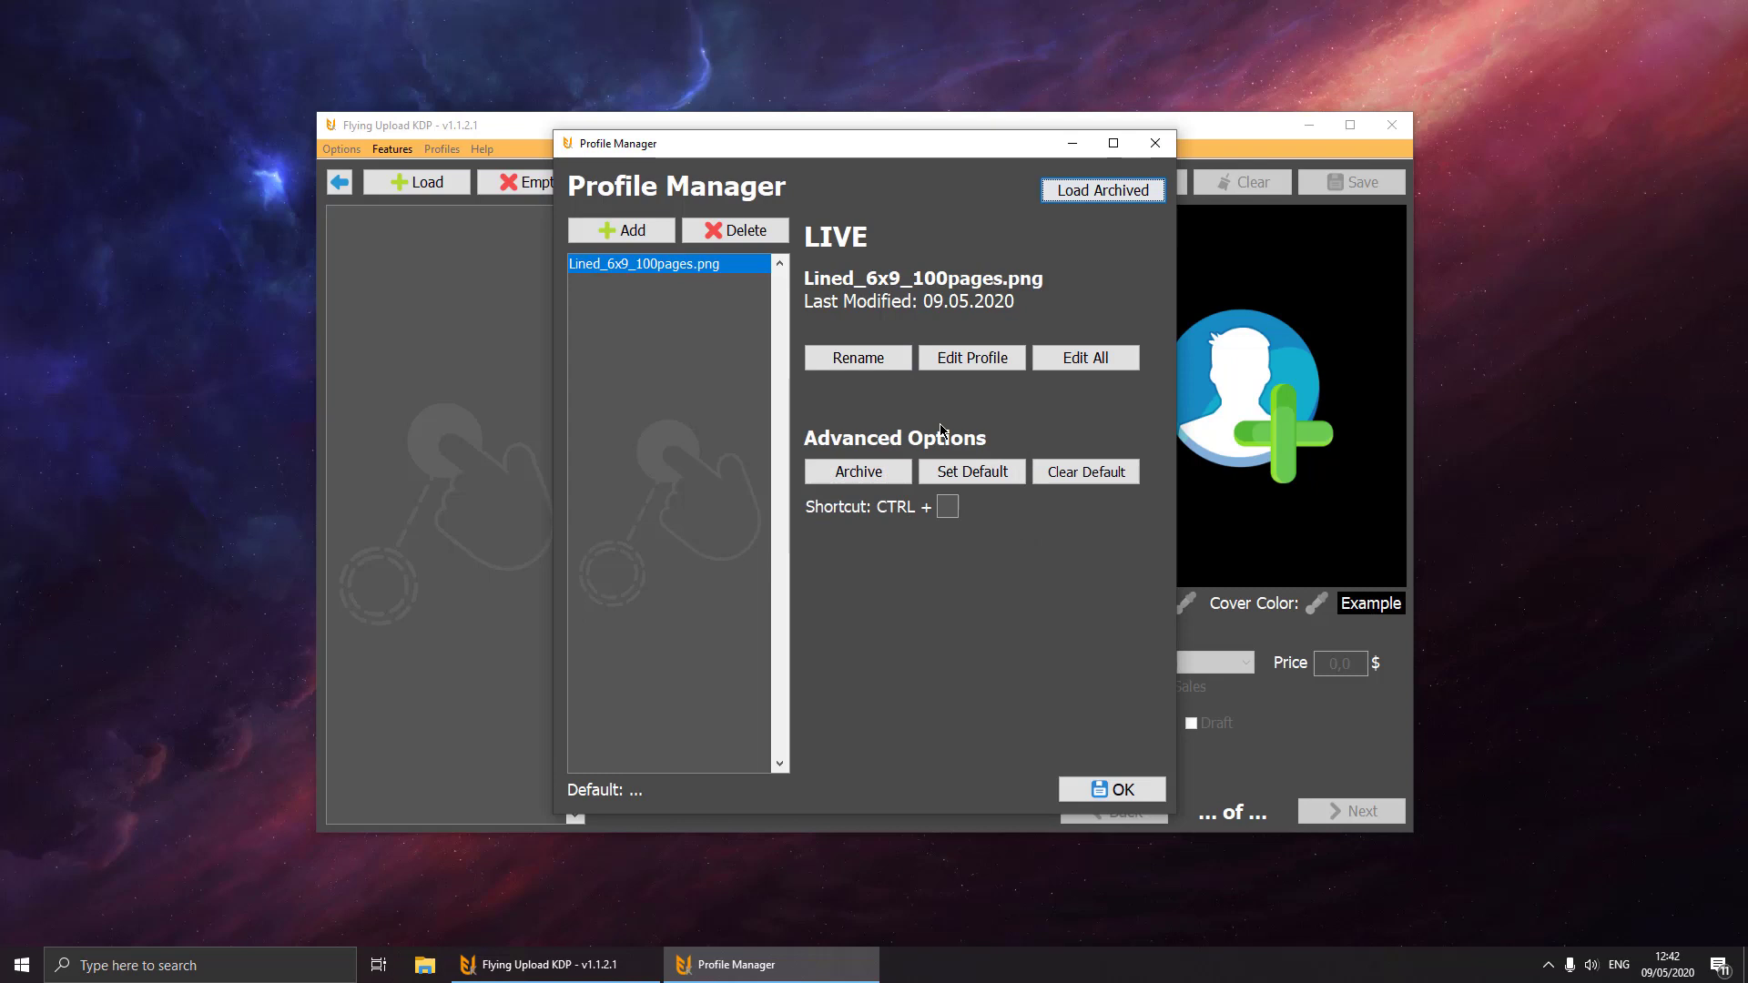
- Edit the Lined_6x9_100pages.png profile and paste in the notebook subtitle and description
left_click(983, 364)
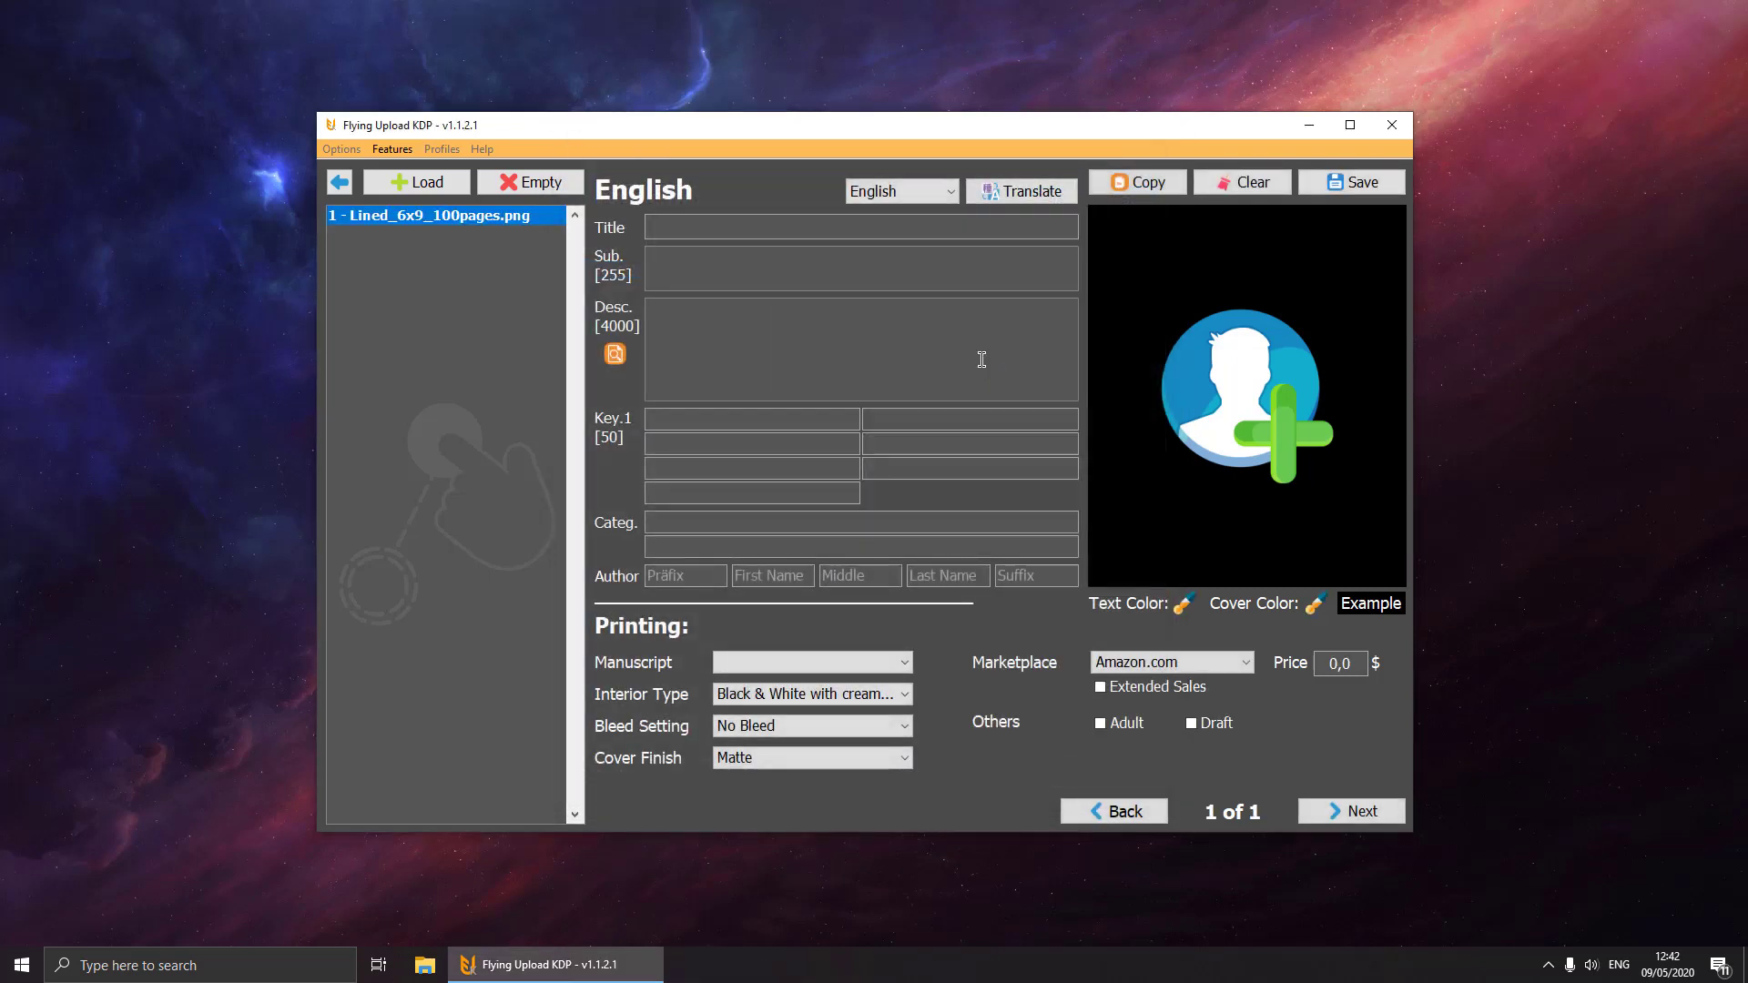
left_click(692, 262)
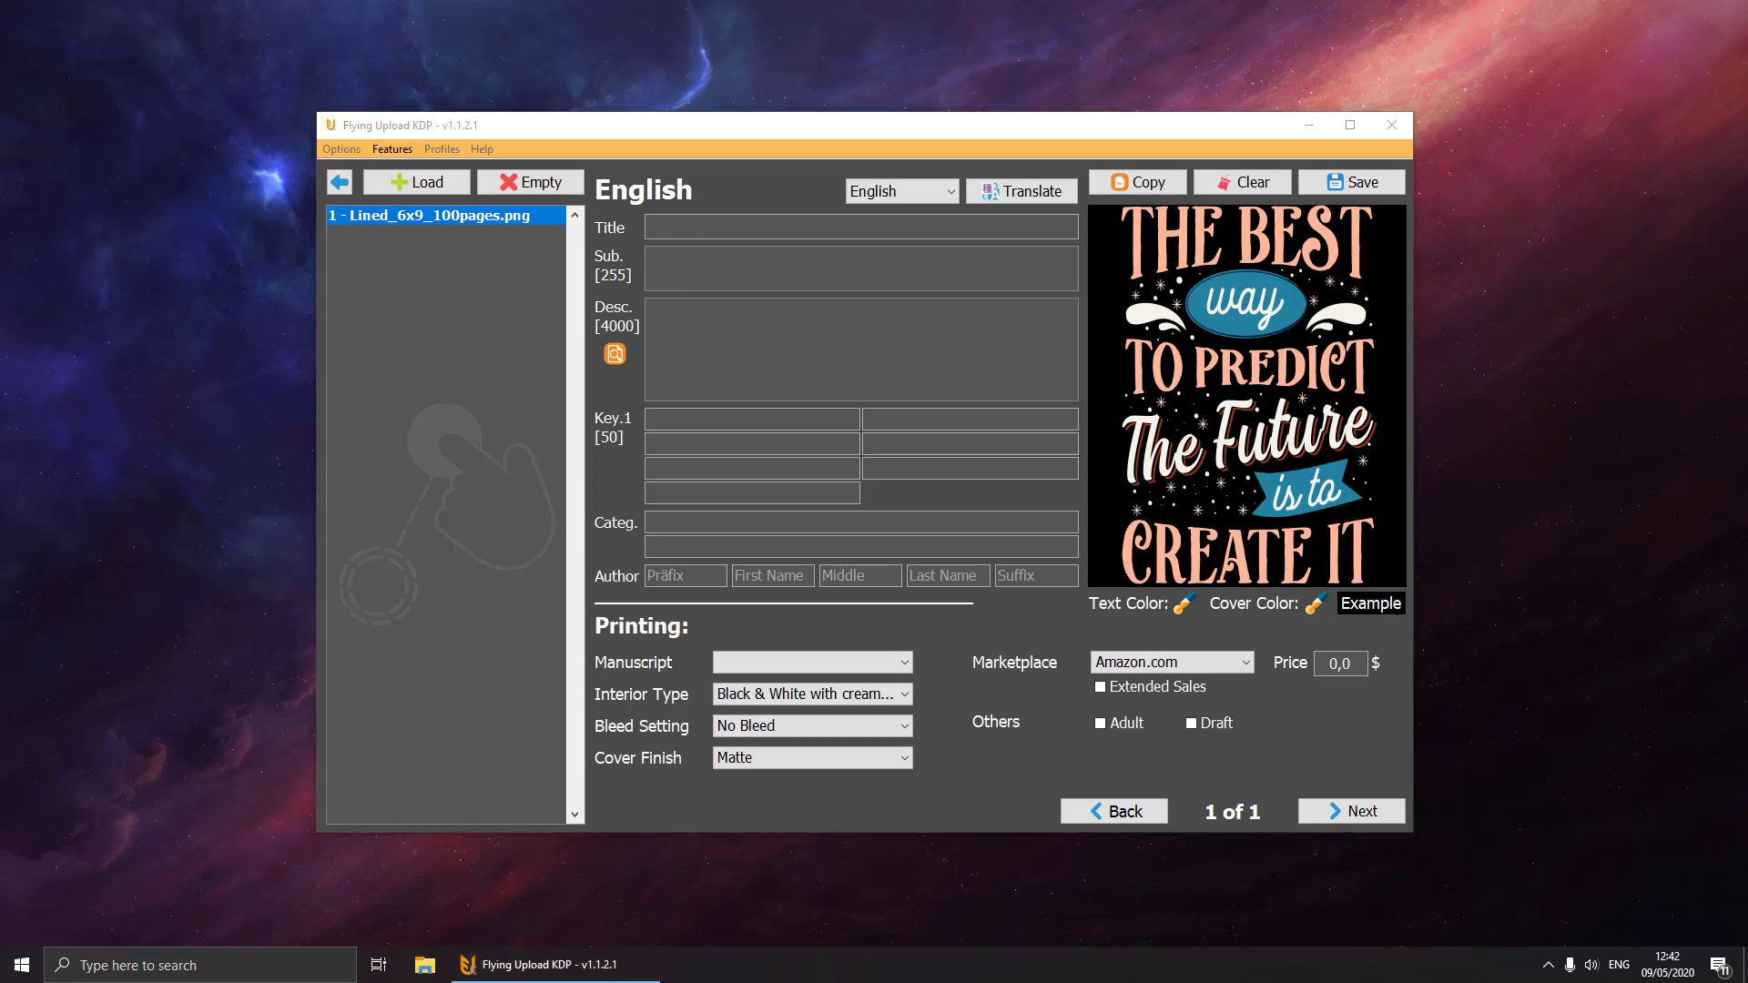
left_click(762, 271)
type("Notebook Lined 6x9 with 100 pages")
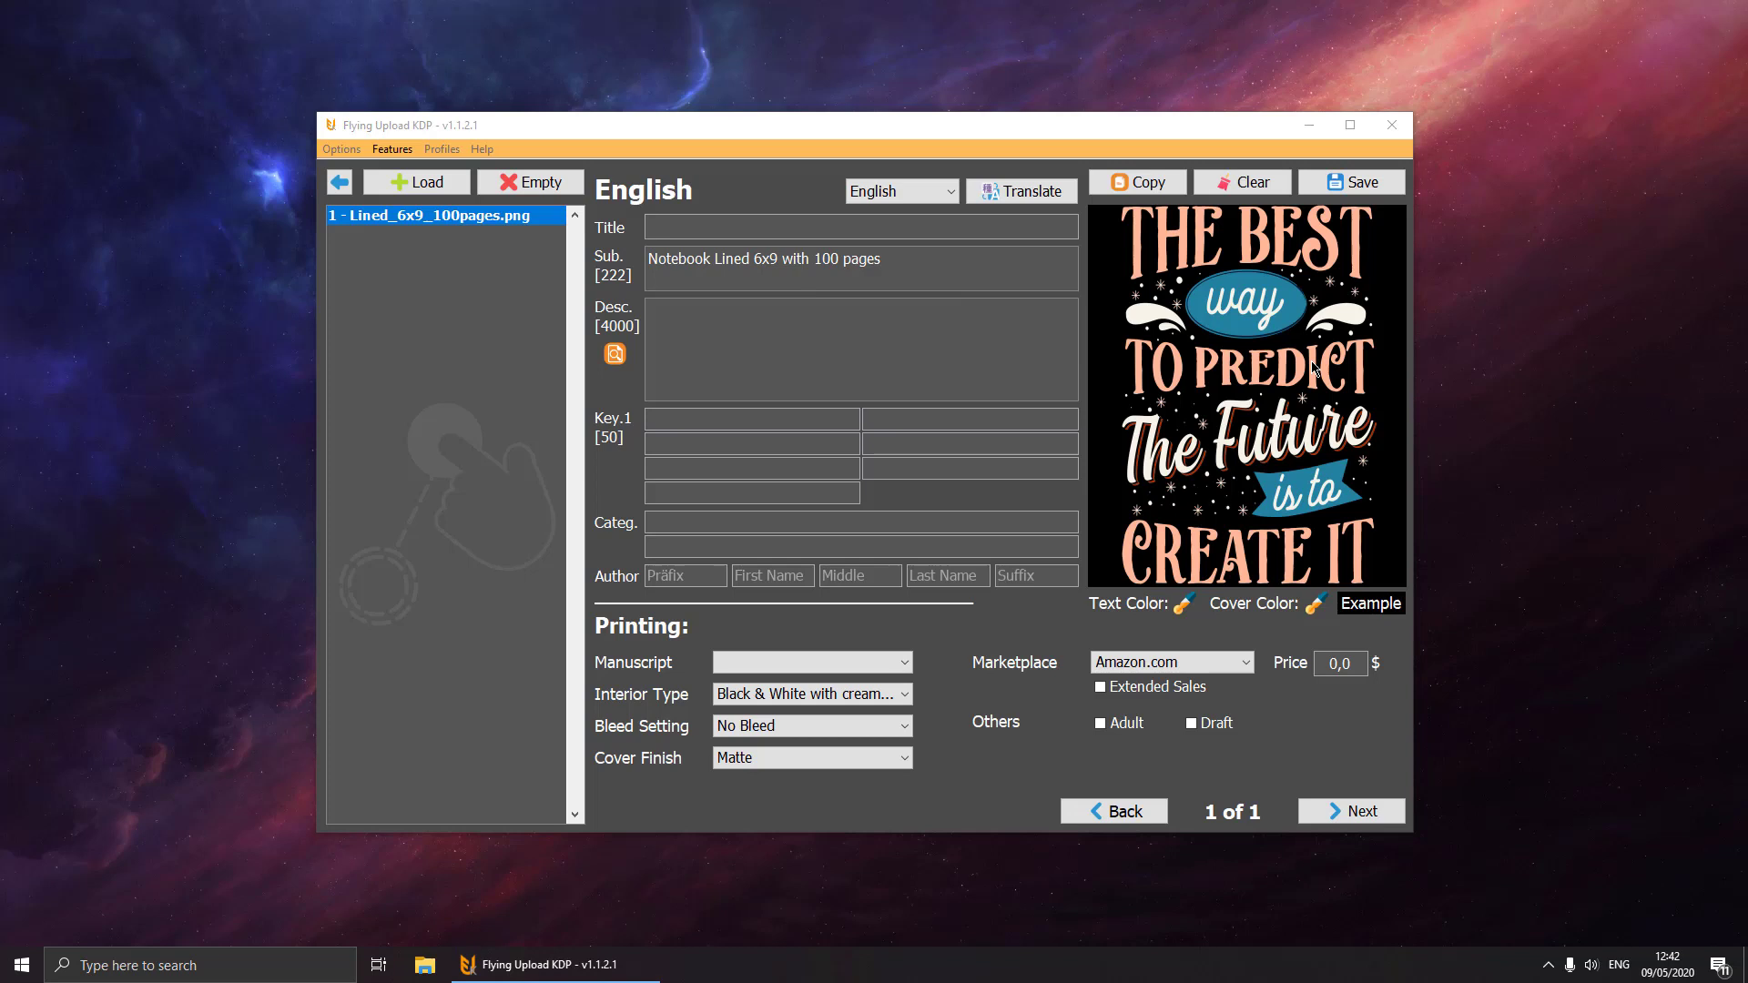
left_click(892, 287)
left_click(814, 332)
type("A great notebook.")
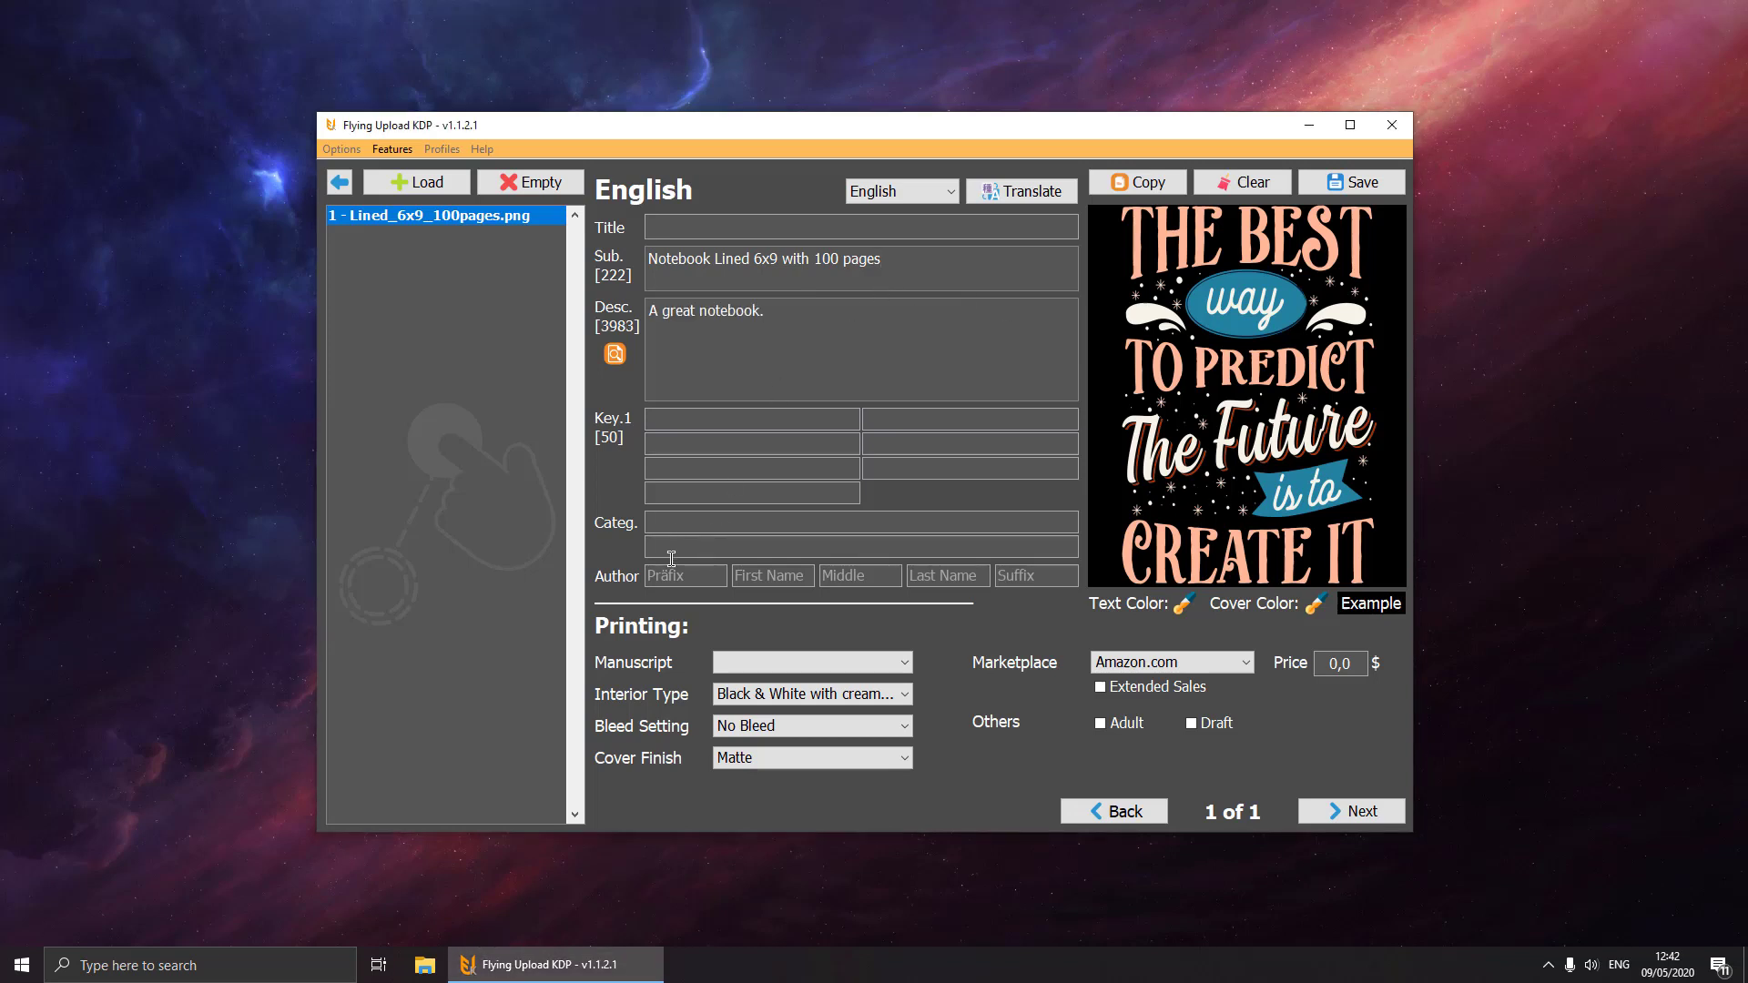
- Set the author first name to FlyingUpload and the manuscript to ruled_DIN-A4_100p.pdf
left_click(763, 585)
type("f")
key("BackSpace")
type("Flying")
type("Upload")
left_click(799, 664)
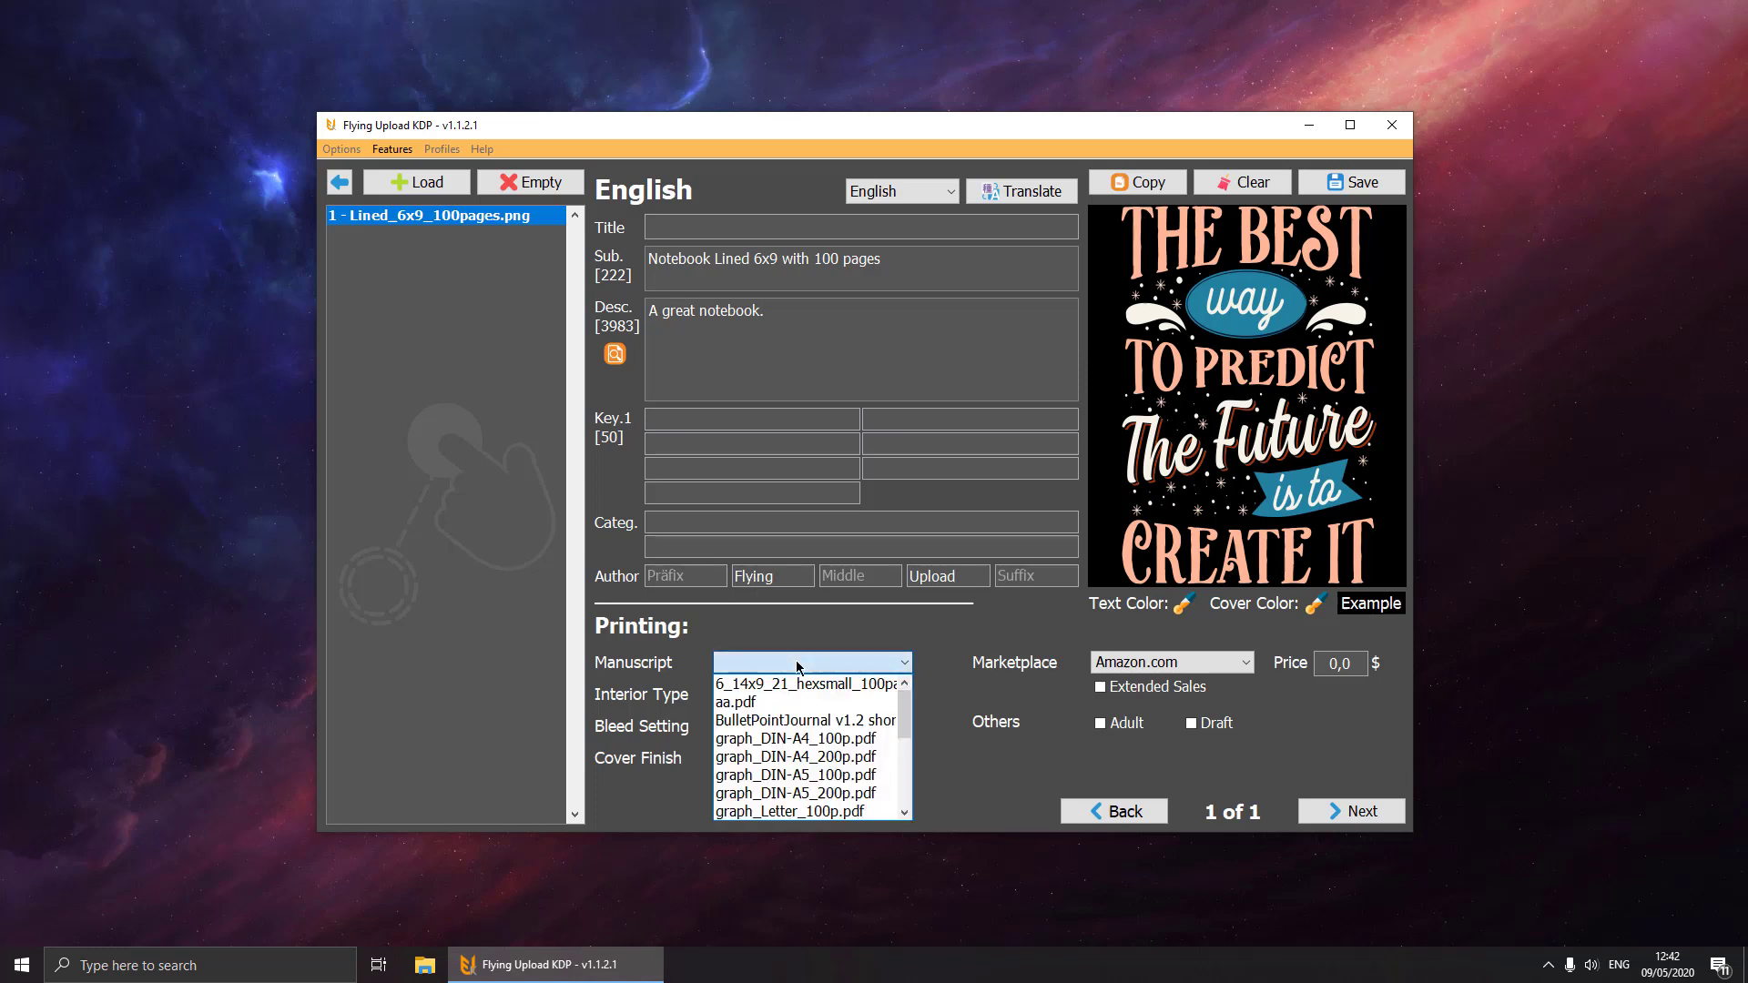
scroll(823, 752, "down", 2)
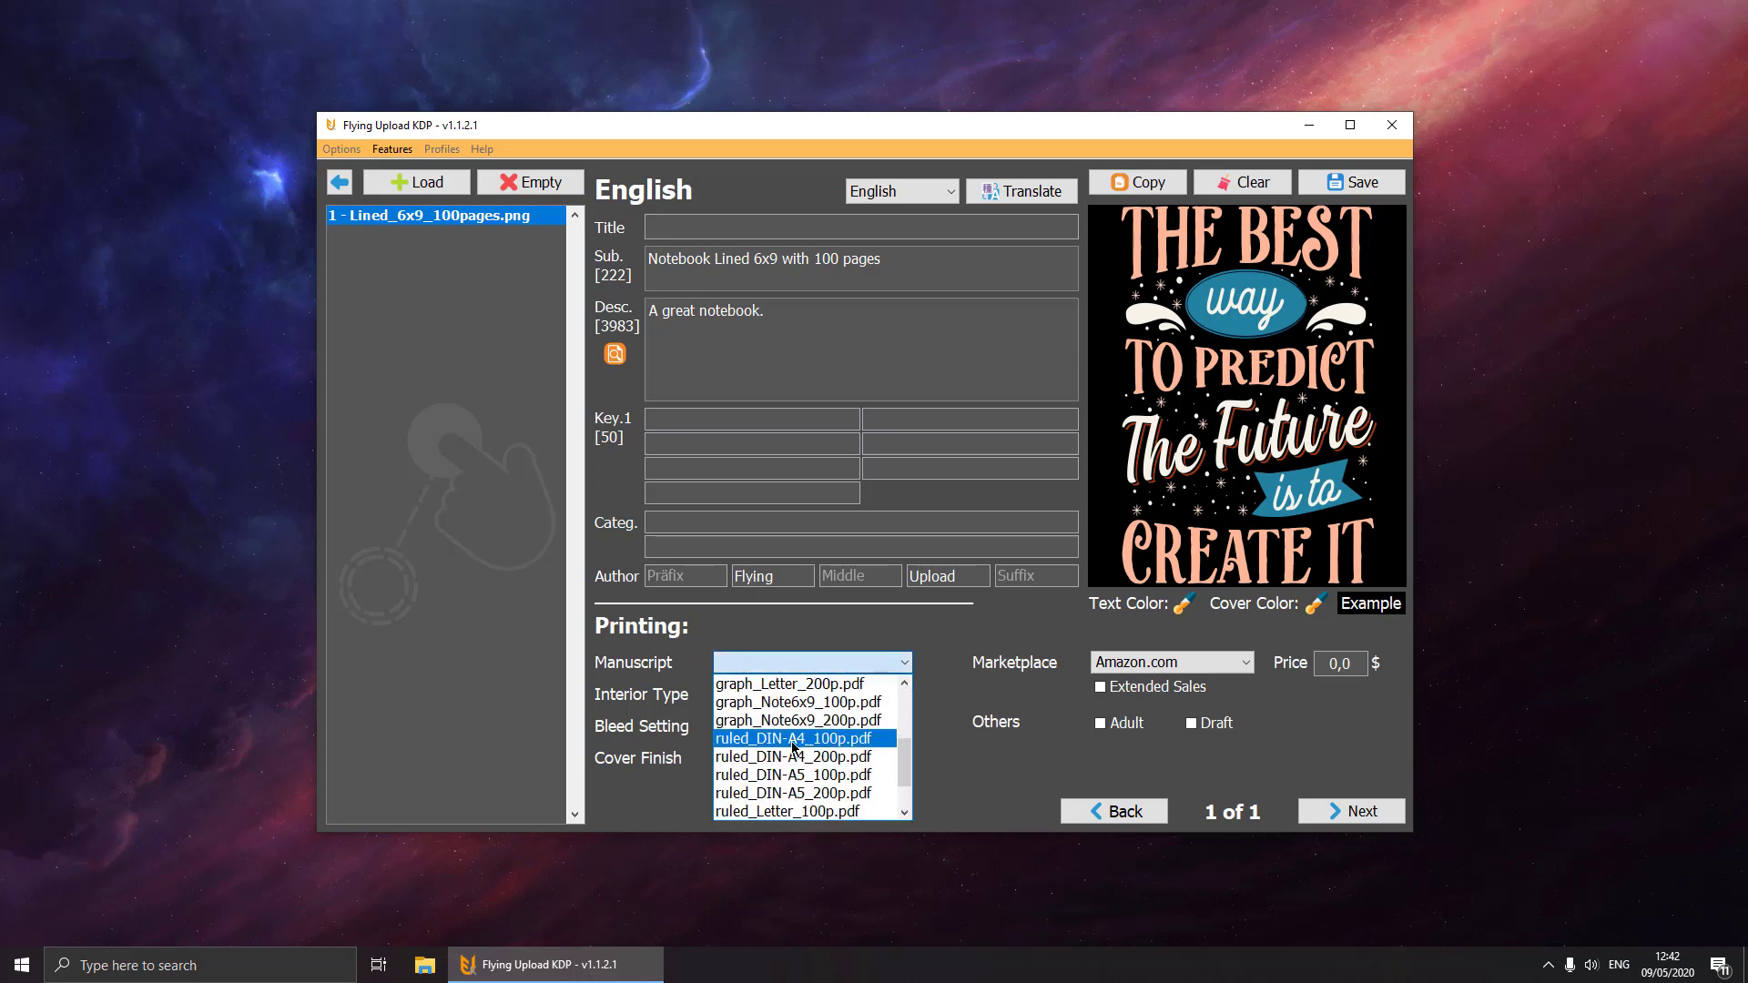
left_click(792, 741)
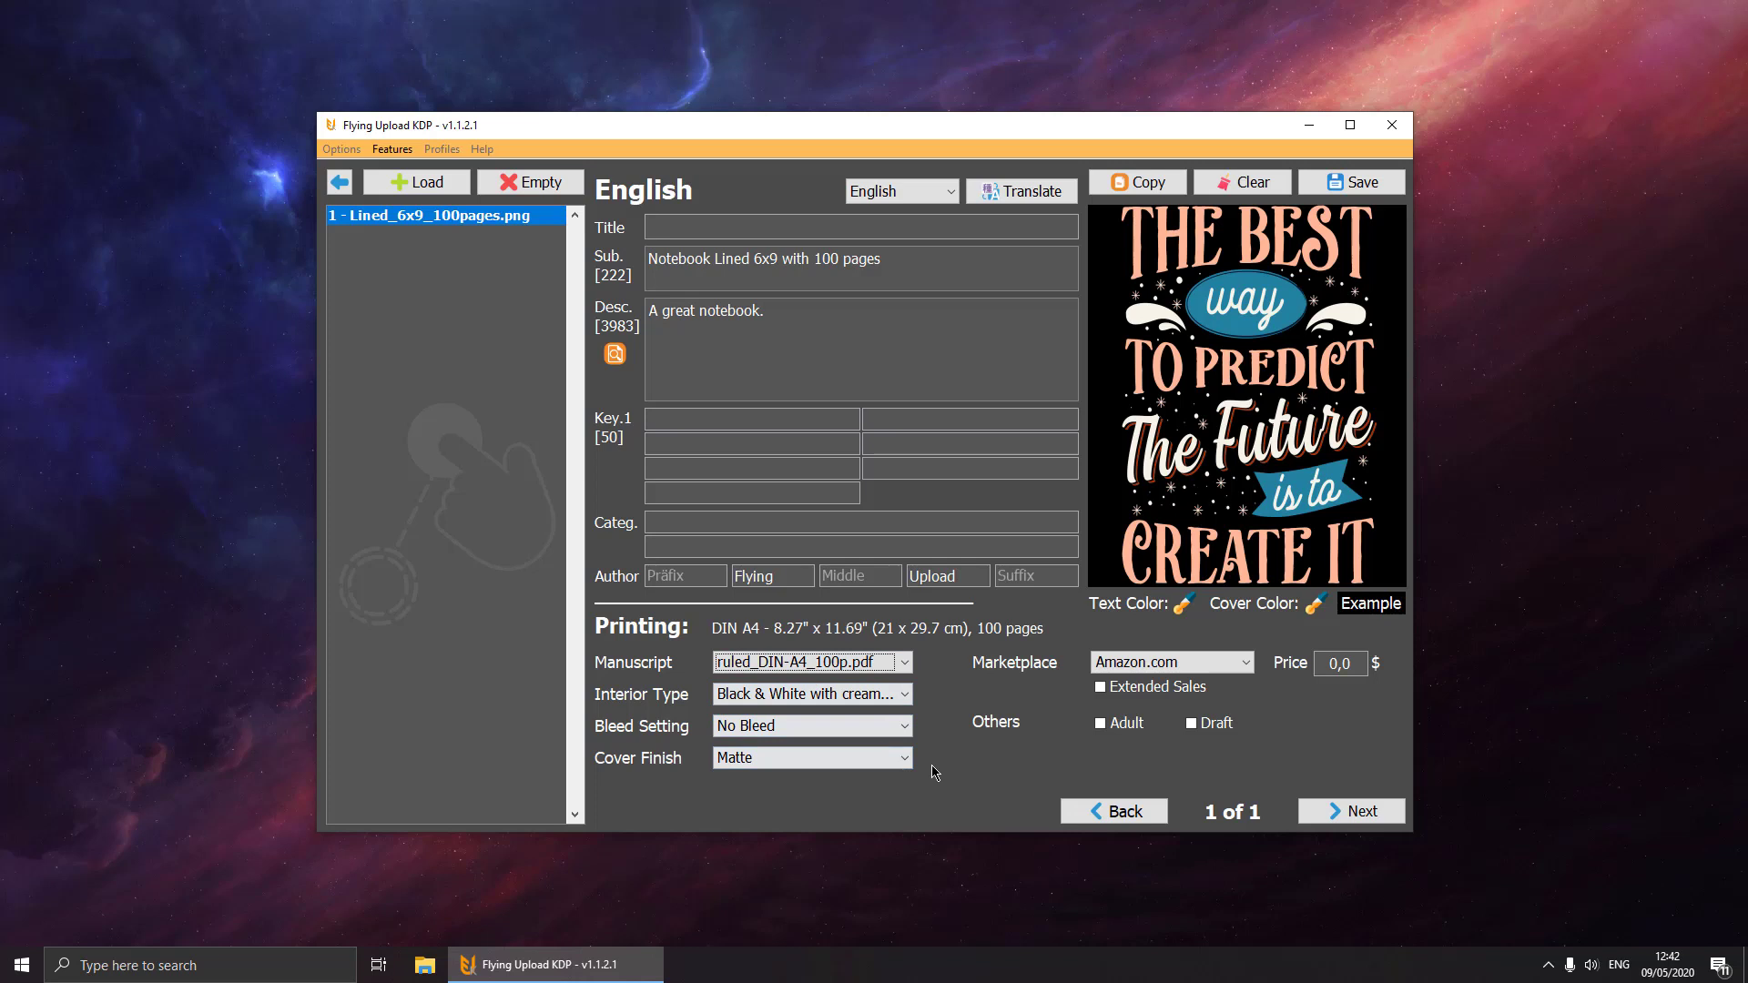
- Set the price to 7,95 and tick Extended Sales and Draft
left_click(1350, 666)
left_click_drag(1352, 666, 1276, 663)
type("7,95")
left_click(1139, 694)
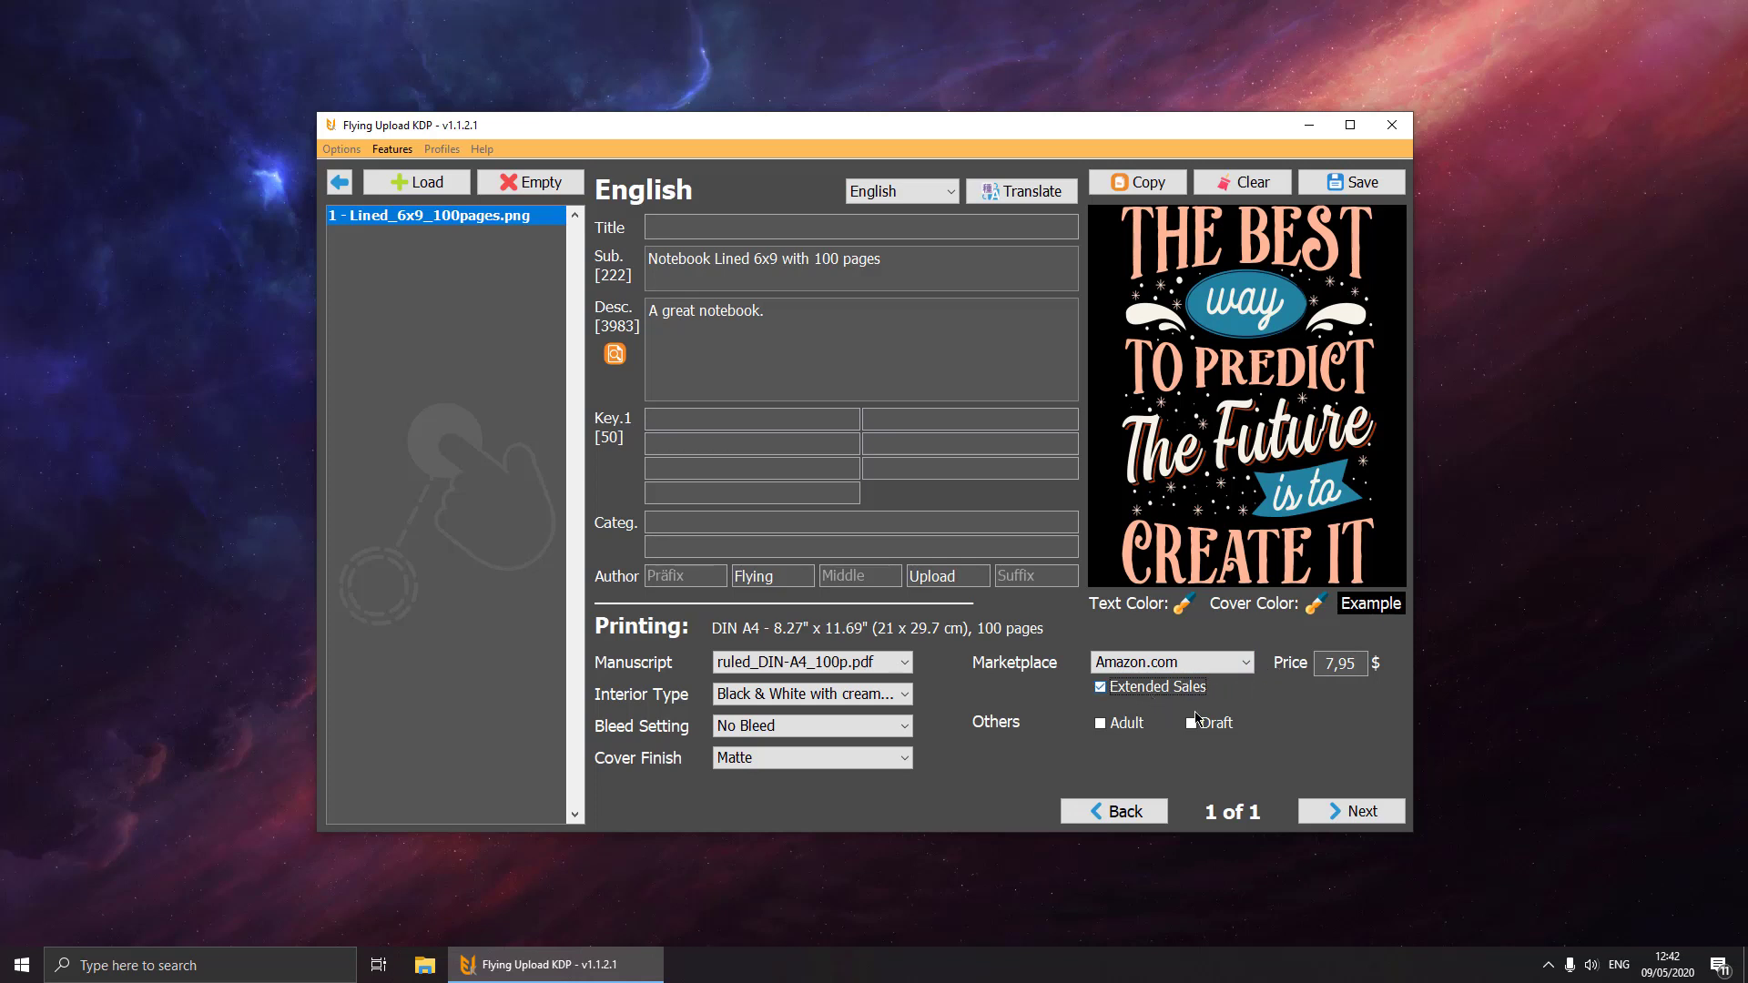
left_click(1219, 732)
- Save the profile, dismiss the missing-input warning, and empty the file list
left_click(1344, 185)
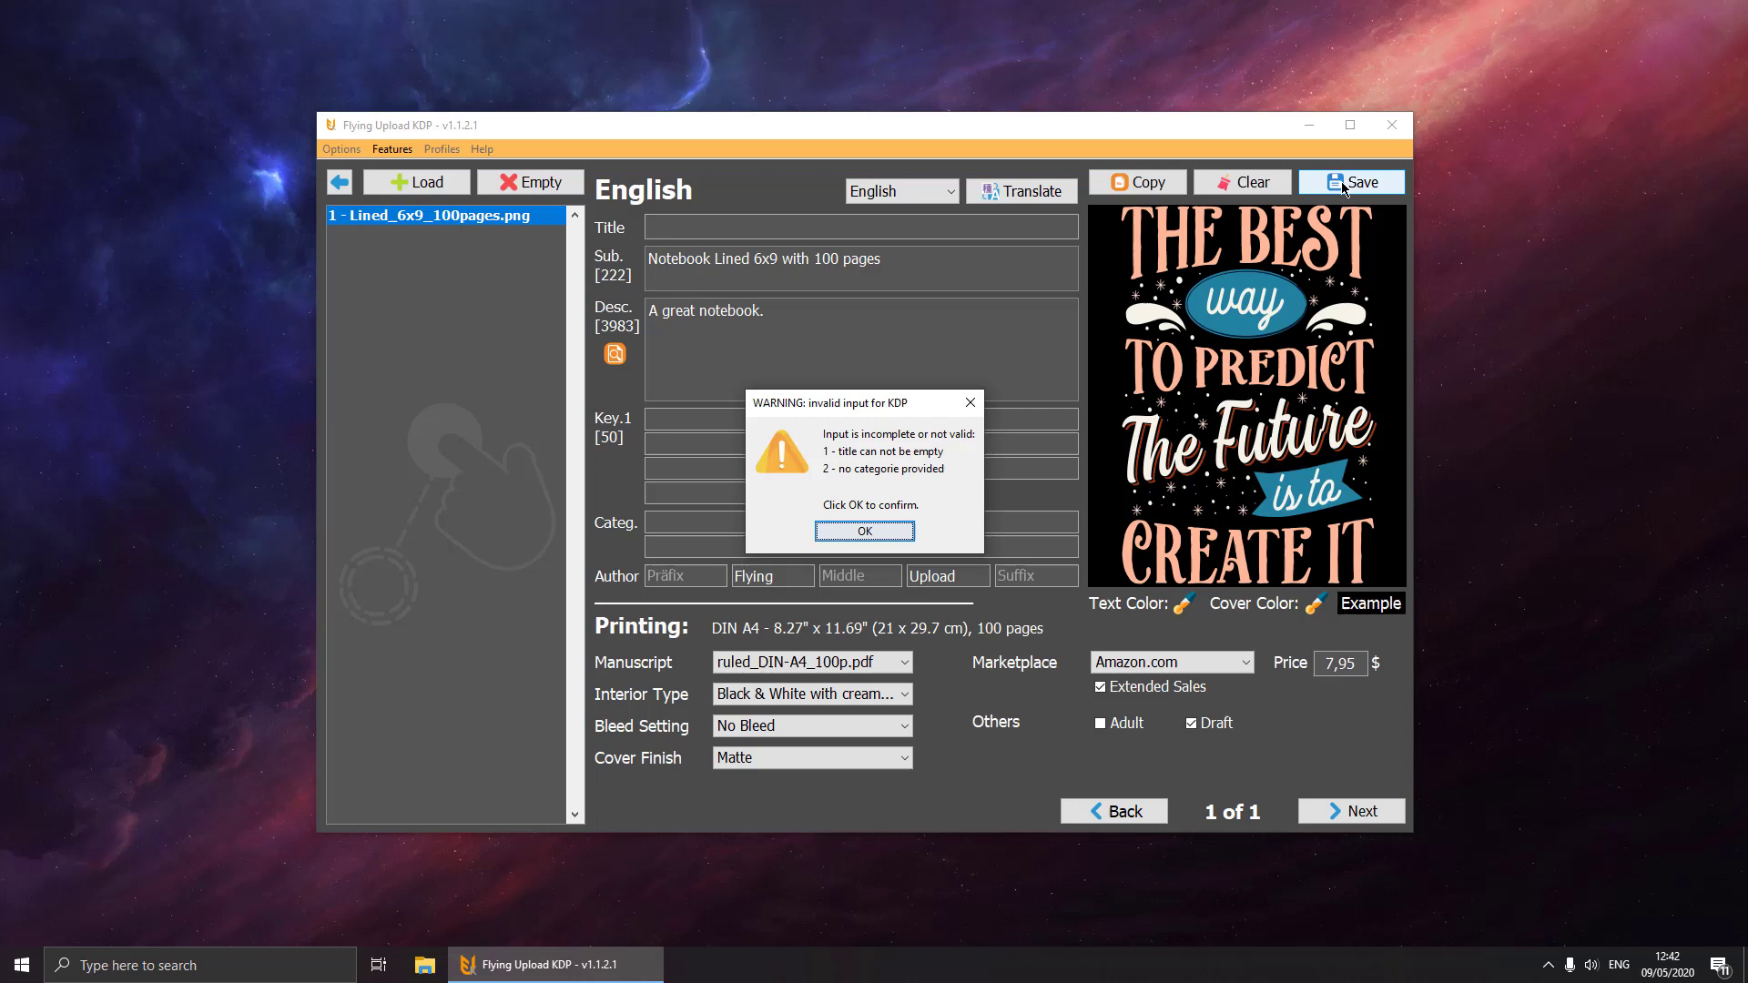
key("Return")
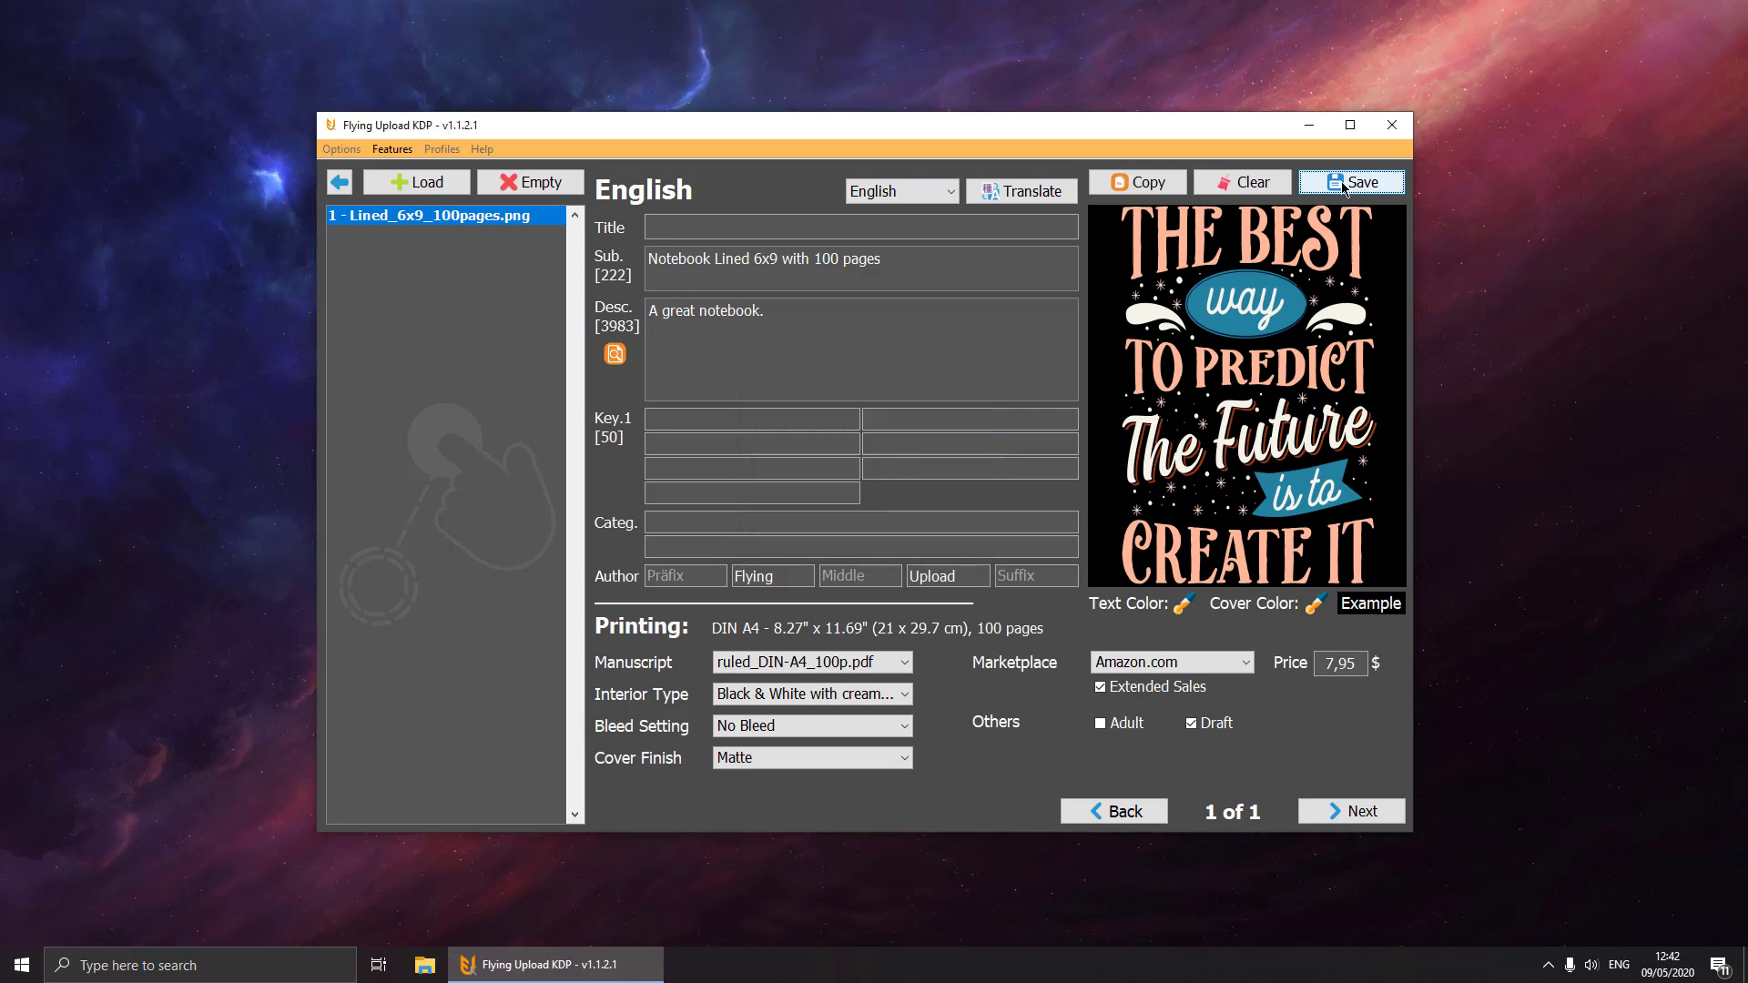
left_click(510, 185)
key("Return")
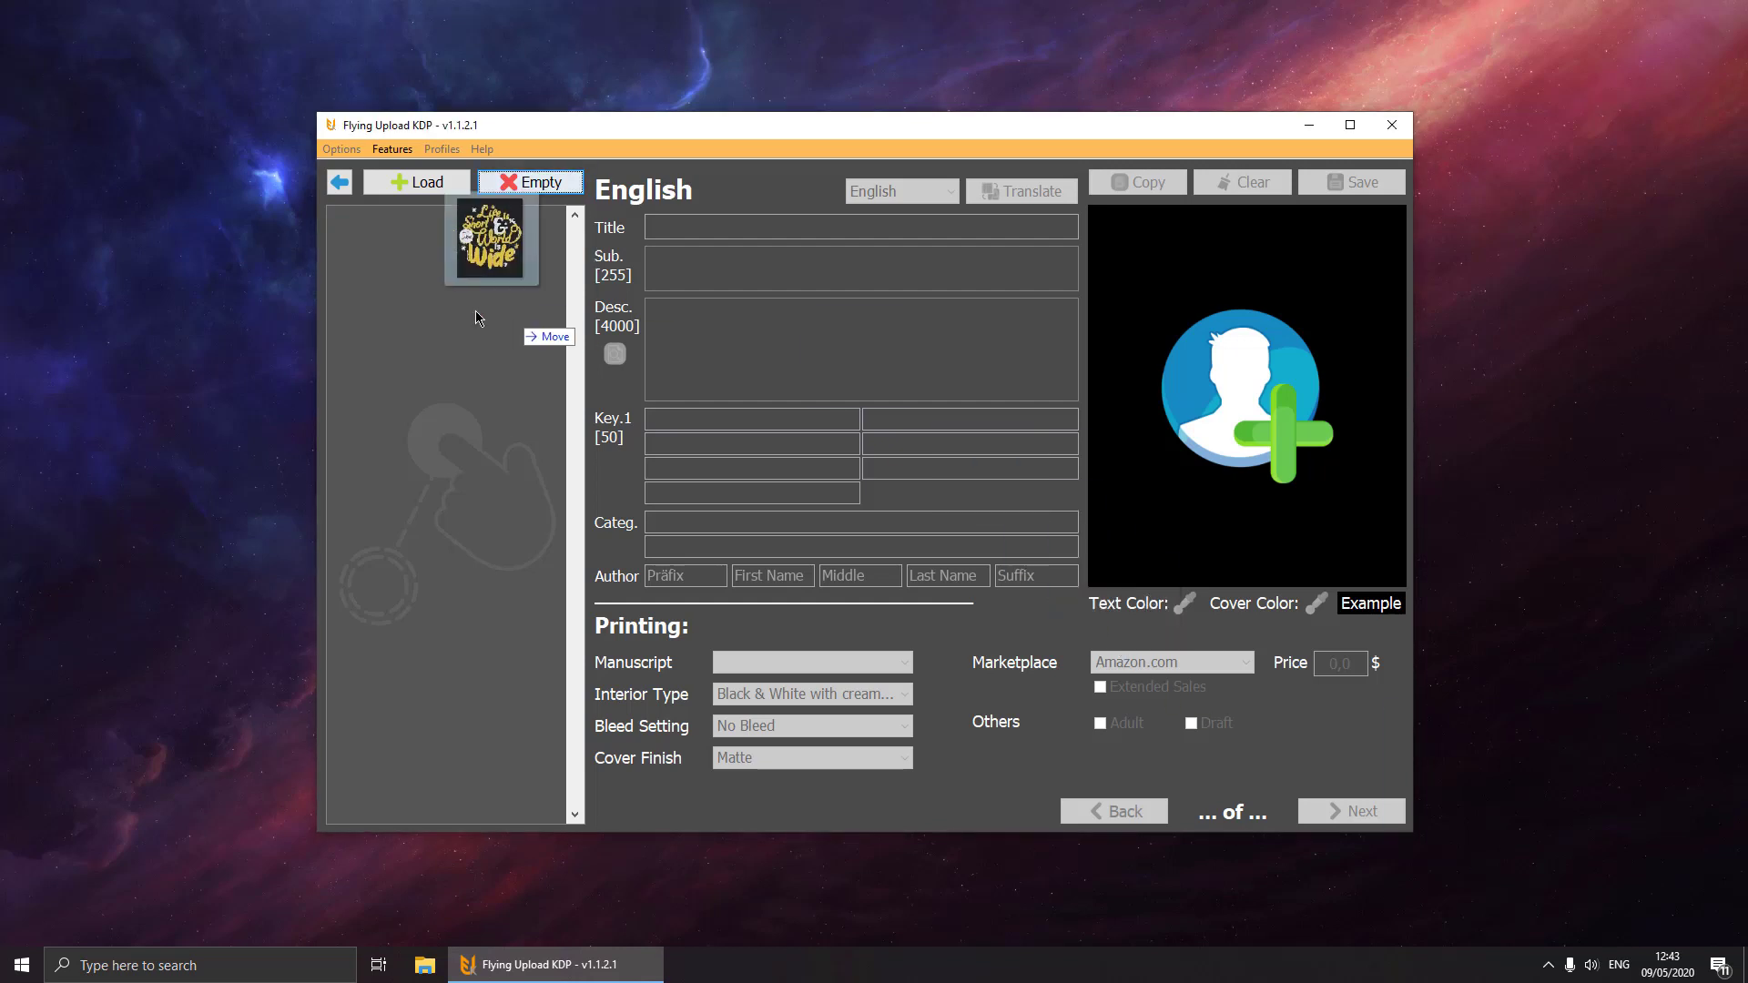
- Load DesignKDP-3.png, apply the Lined_6x9_100pages.png profile, and save its metadata
left_click_drag(476, 312, 412, 221)
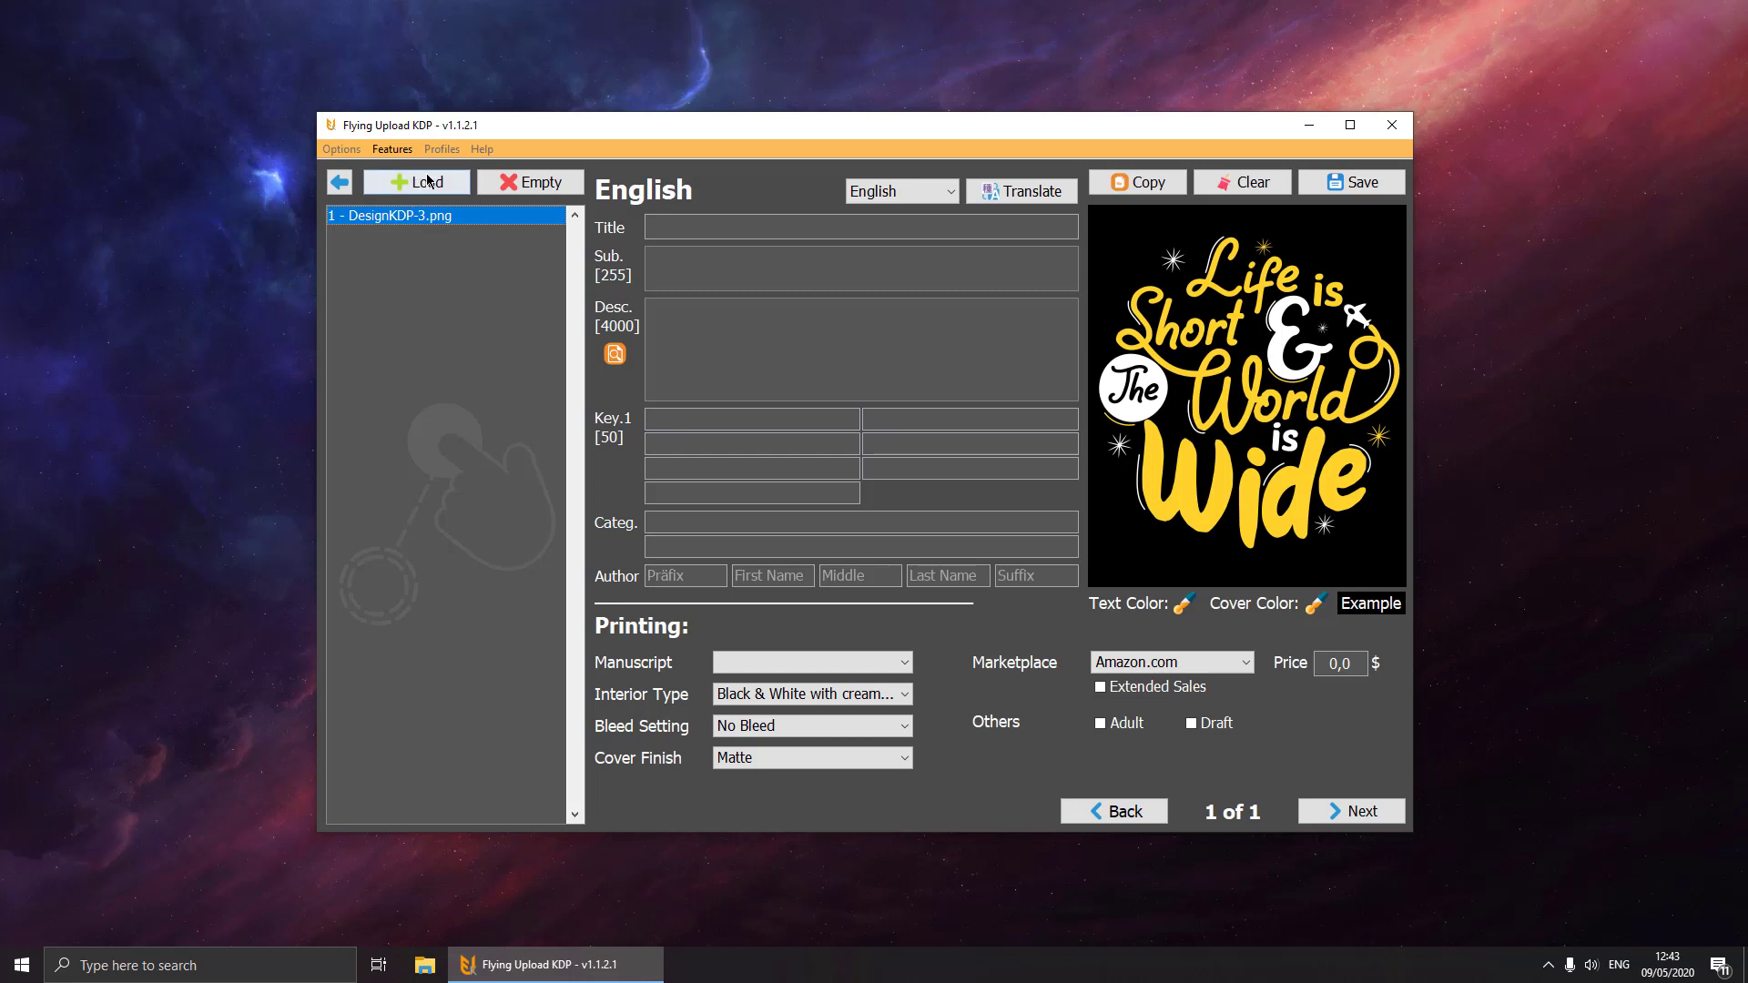
left_click(442, 149)
mouse_move(460, 175)
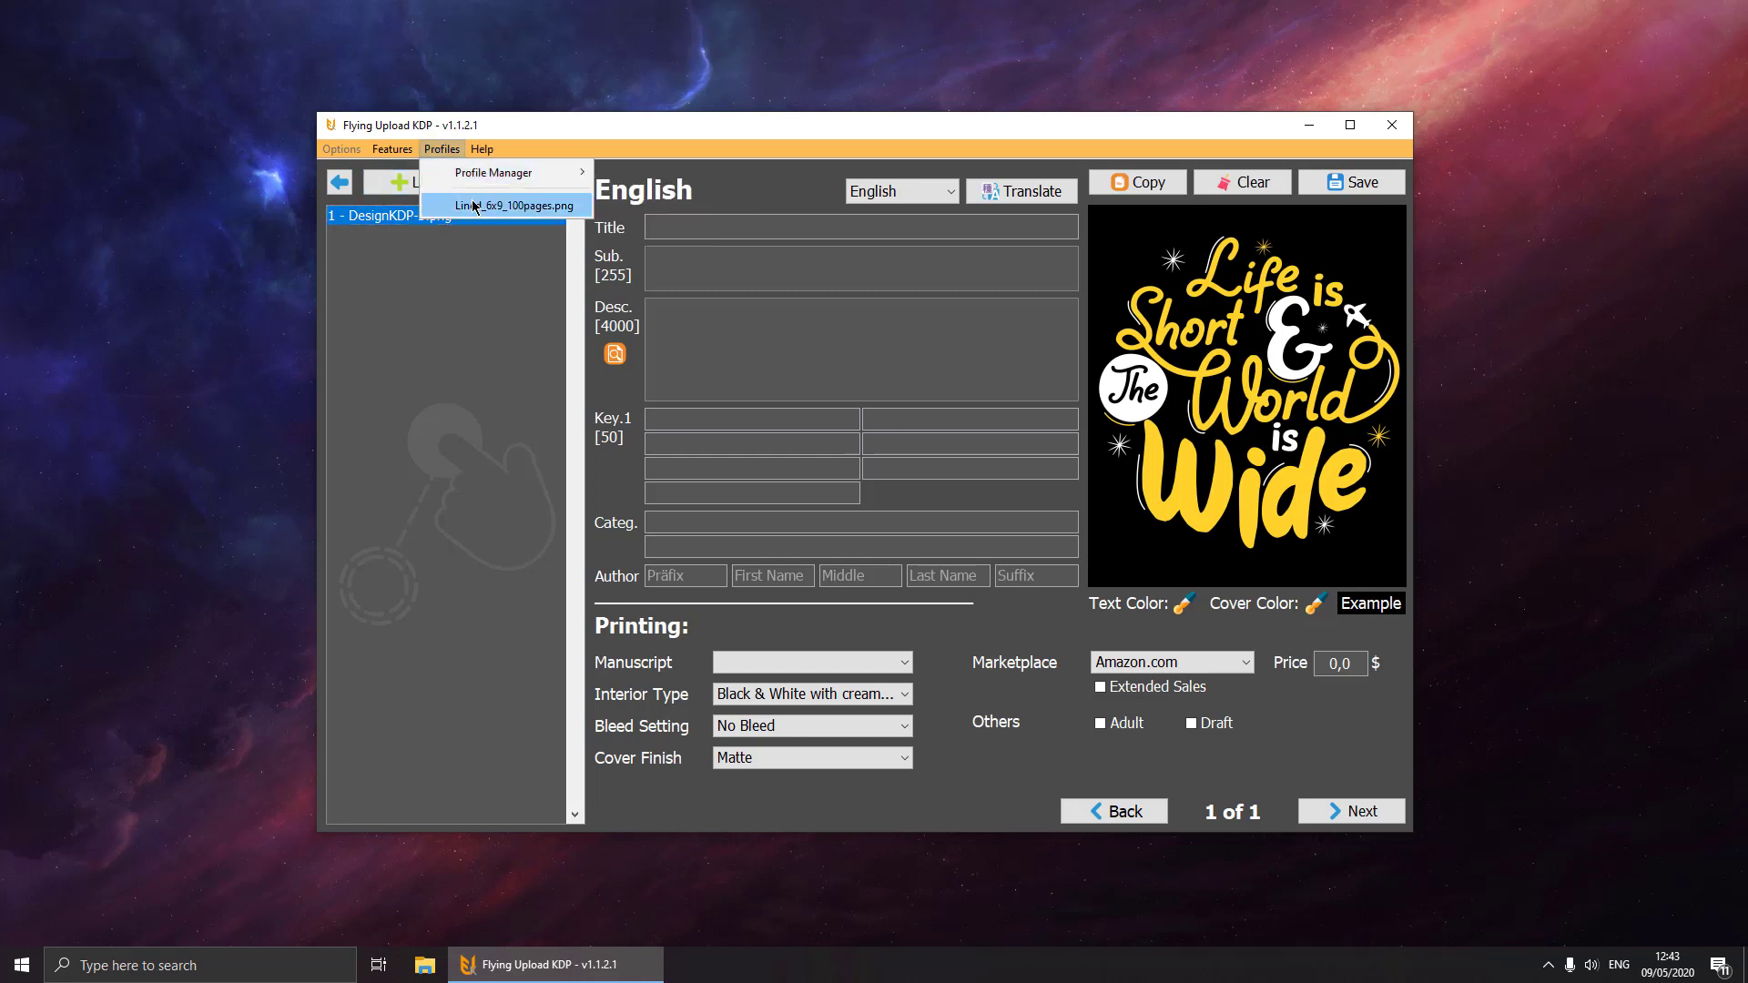
left_click(472, 205)
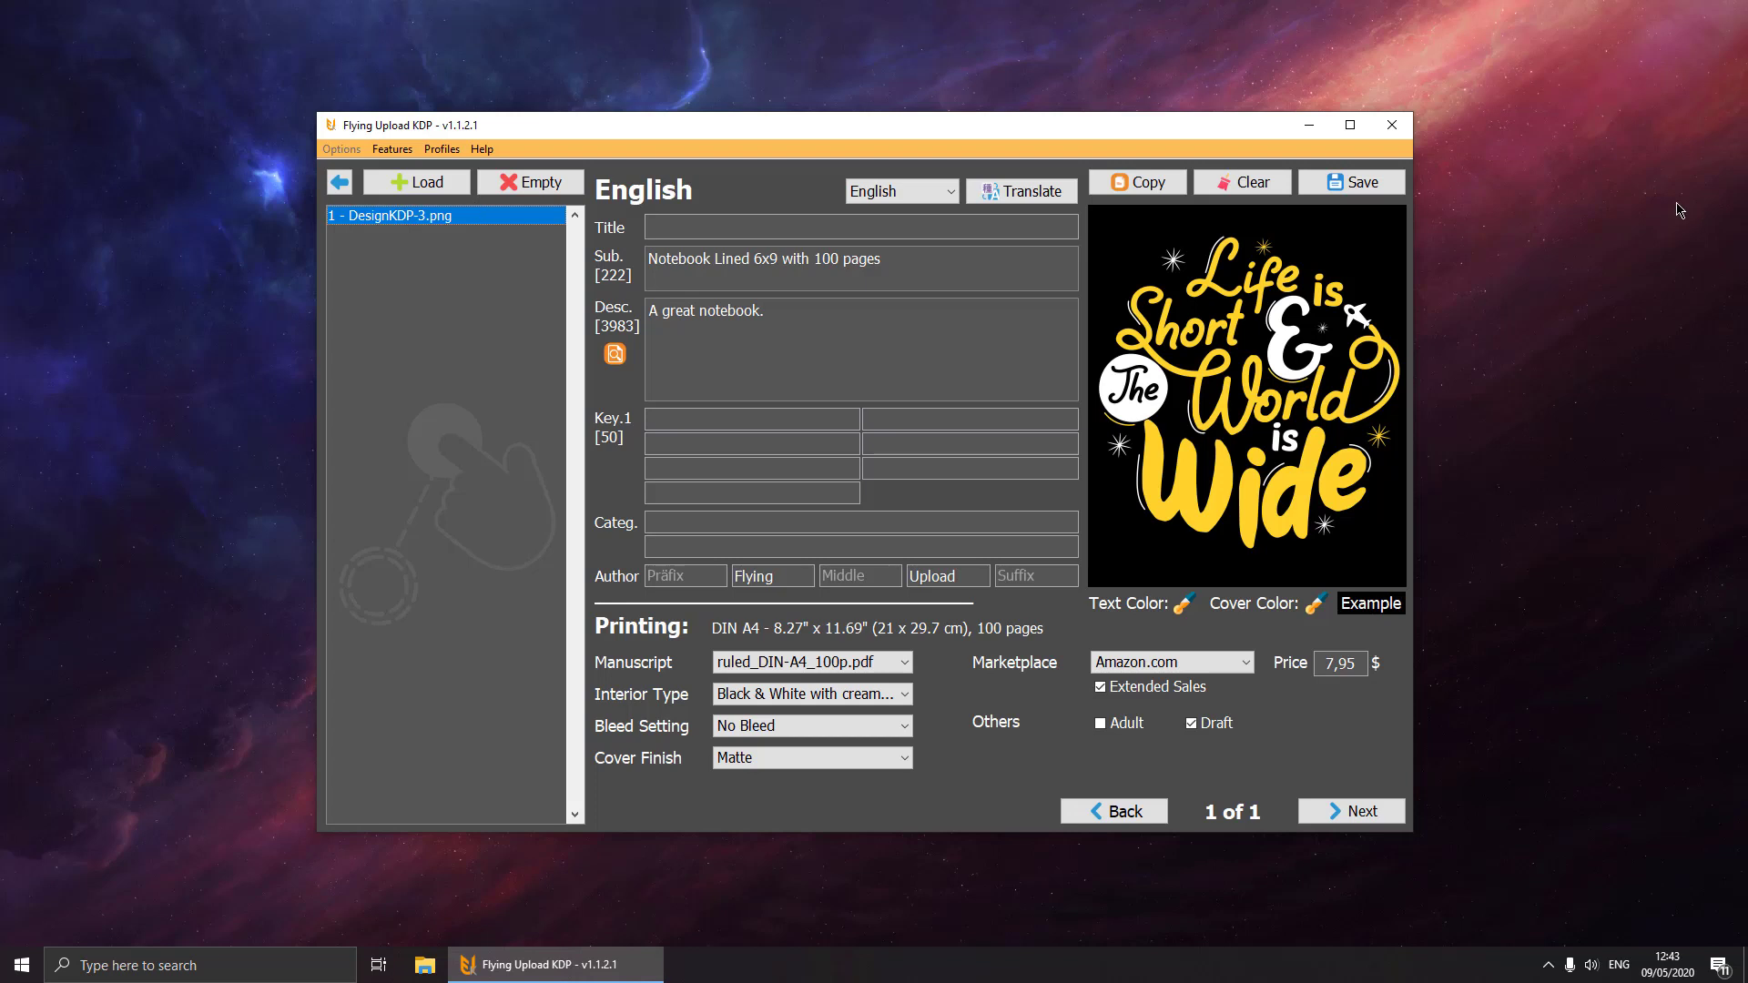
left_click(1370, 184)
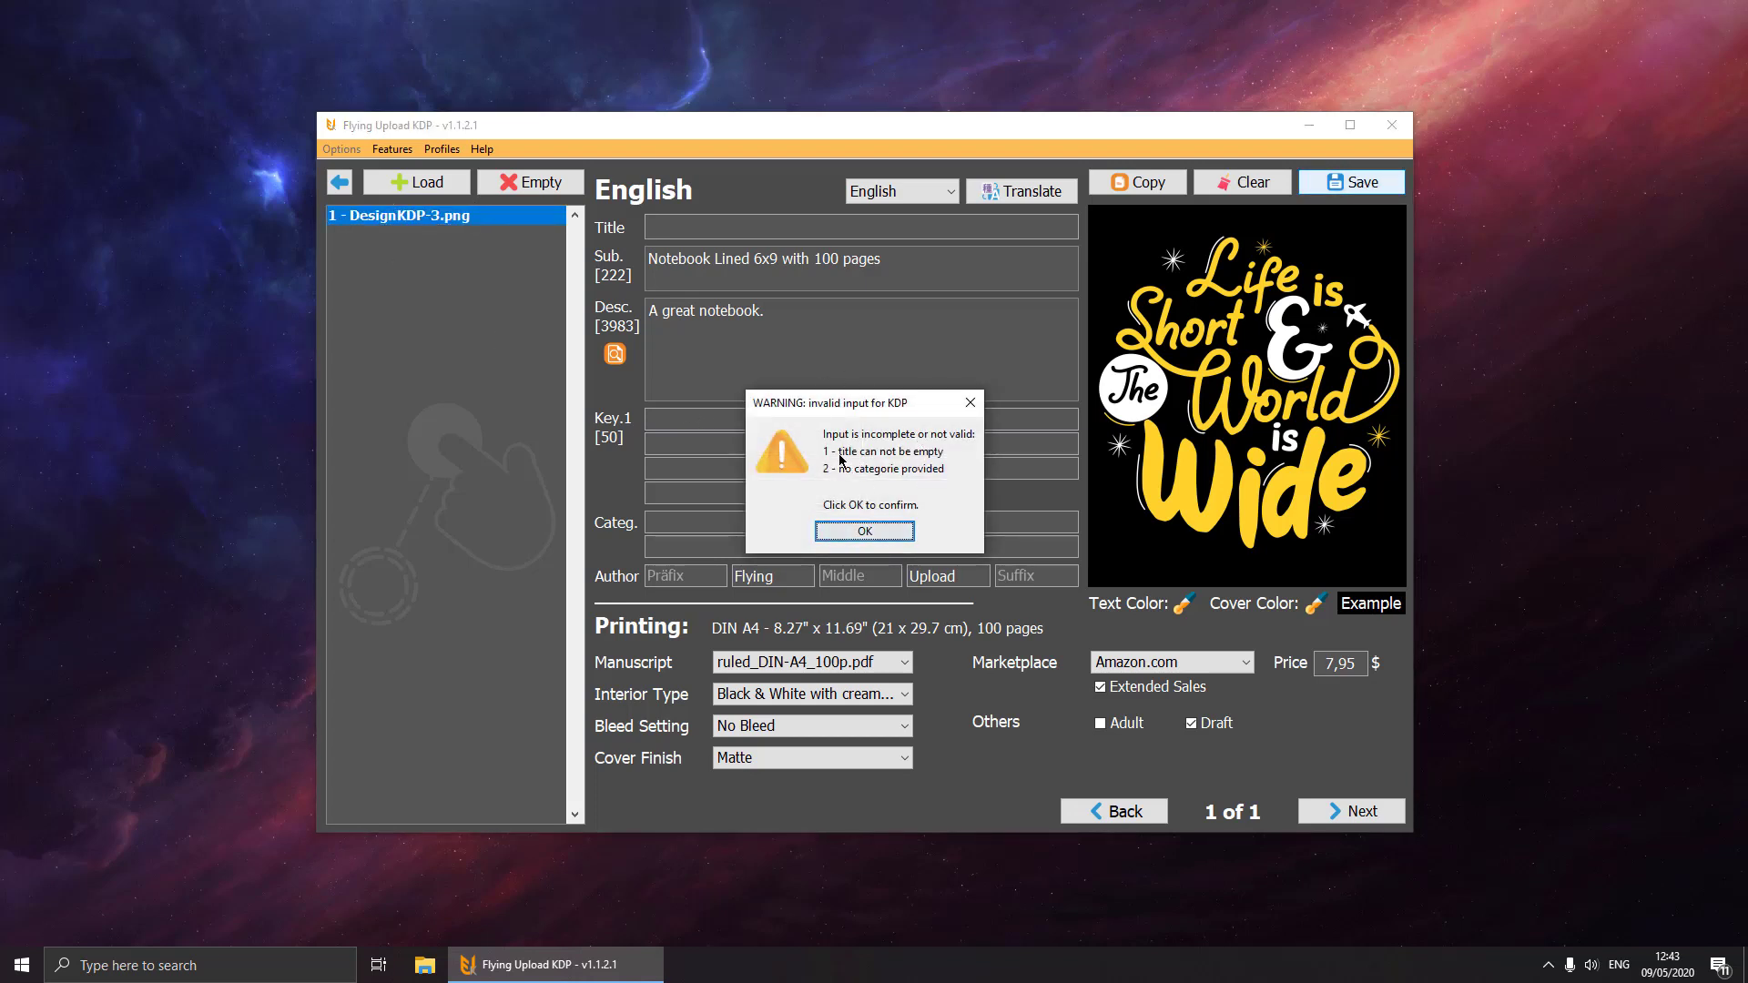
left_click(868, 534)
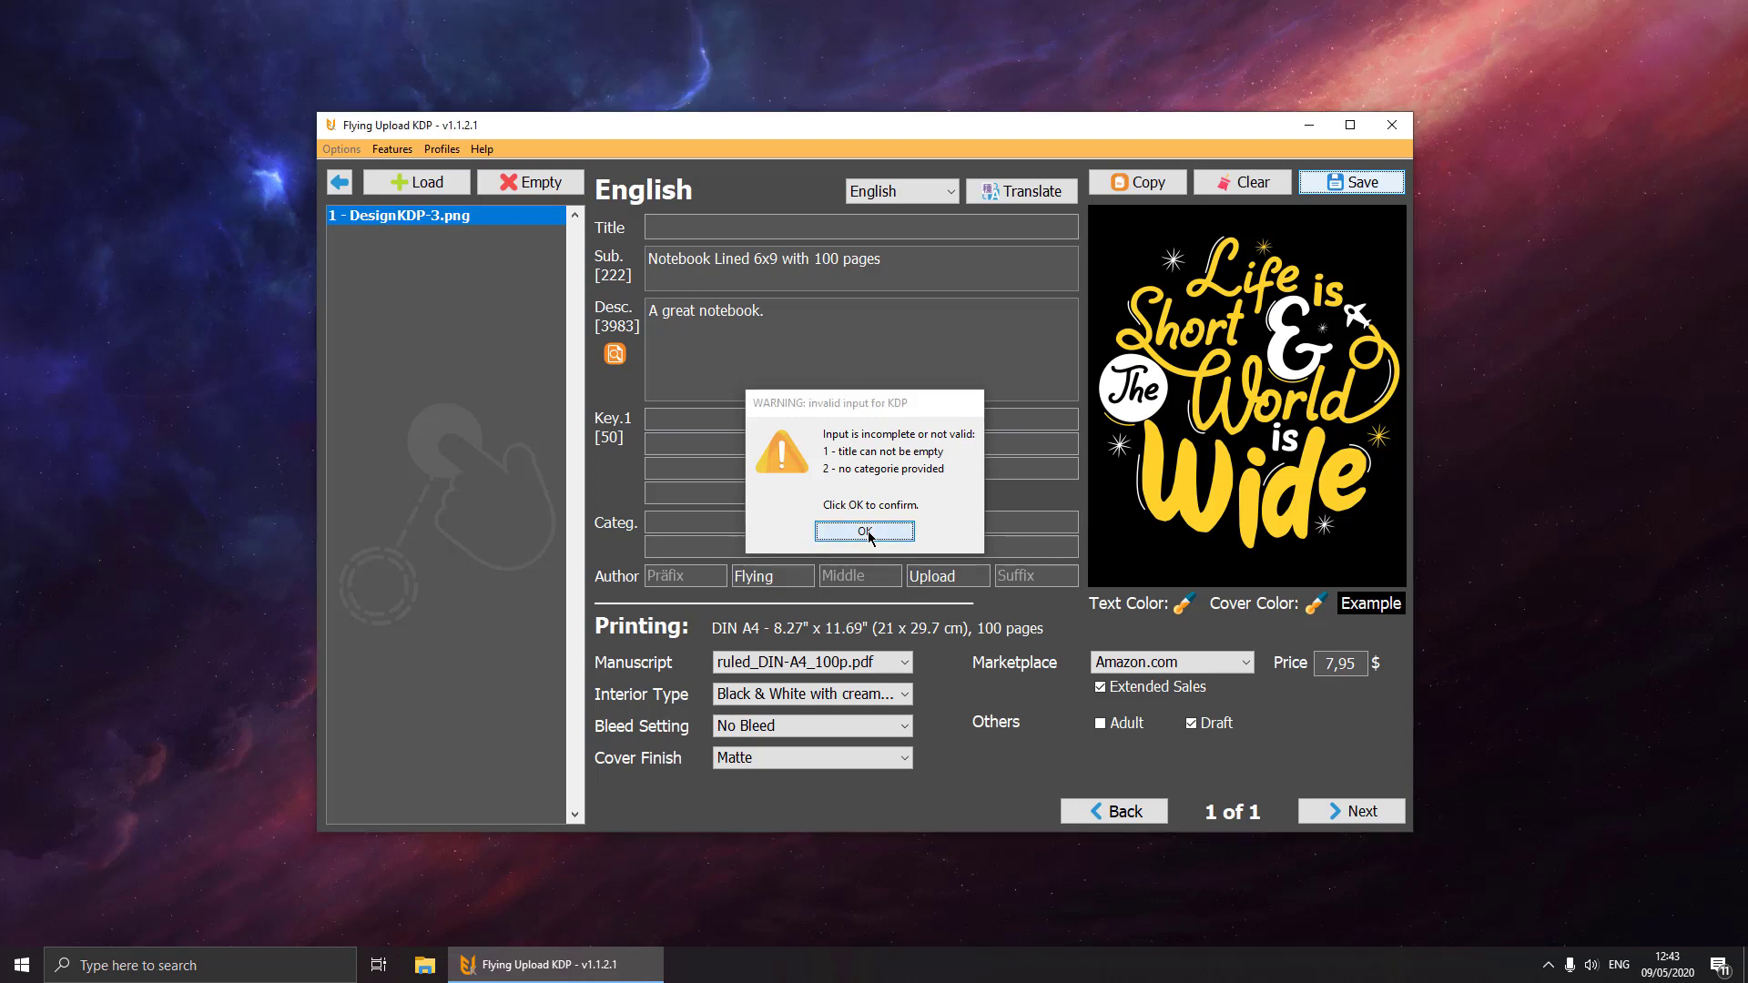
left_click(441, 148)
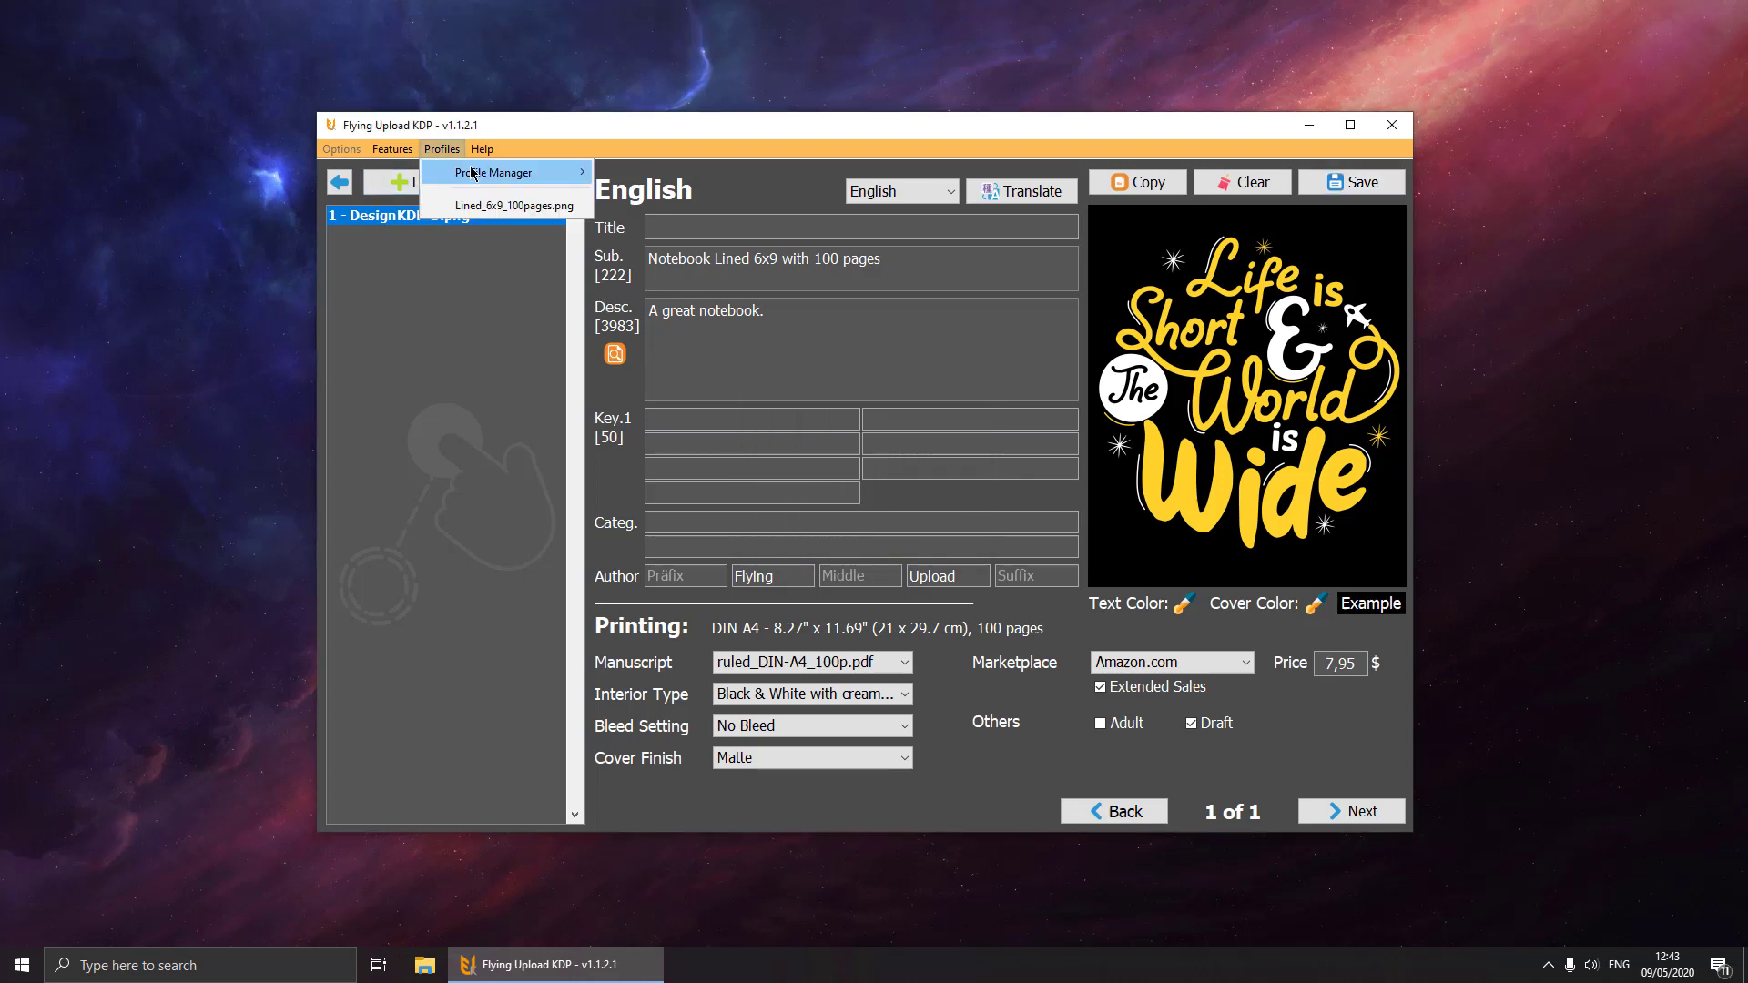
- Make Lined_6x9_100pages.png the default profile in the Profile Manager
mouse_move(473, 173)
left_click(641, 172)
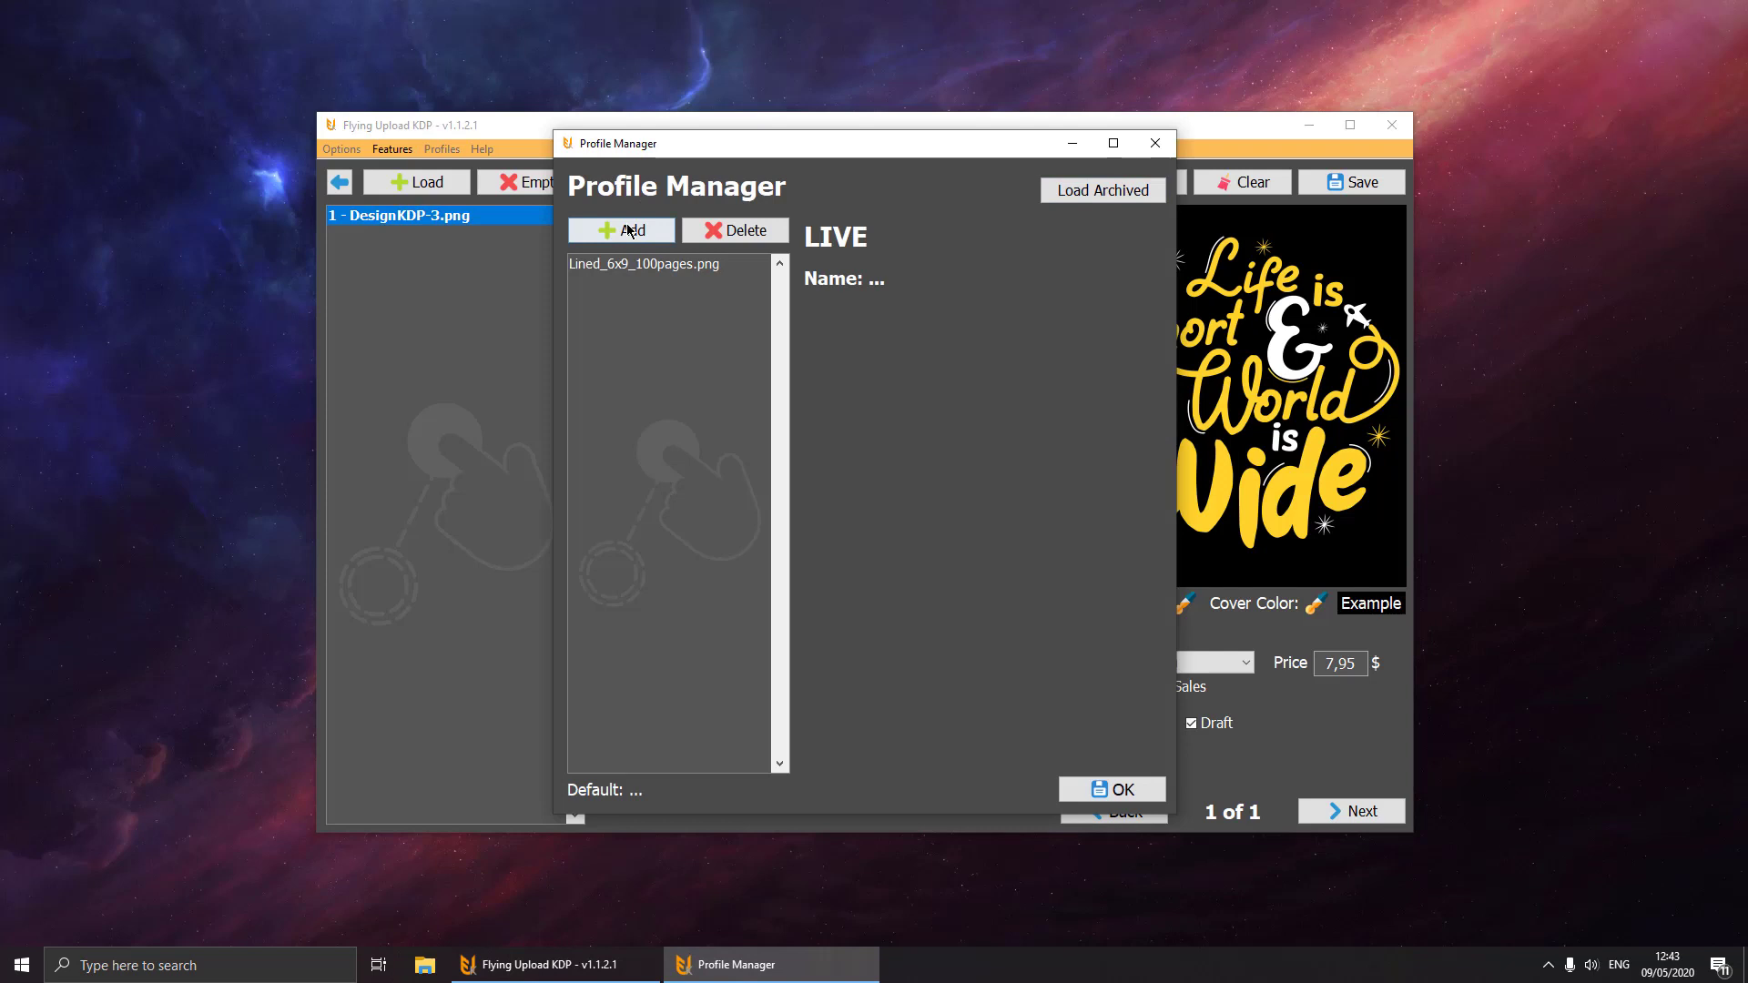
left_click(647, 265)
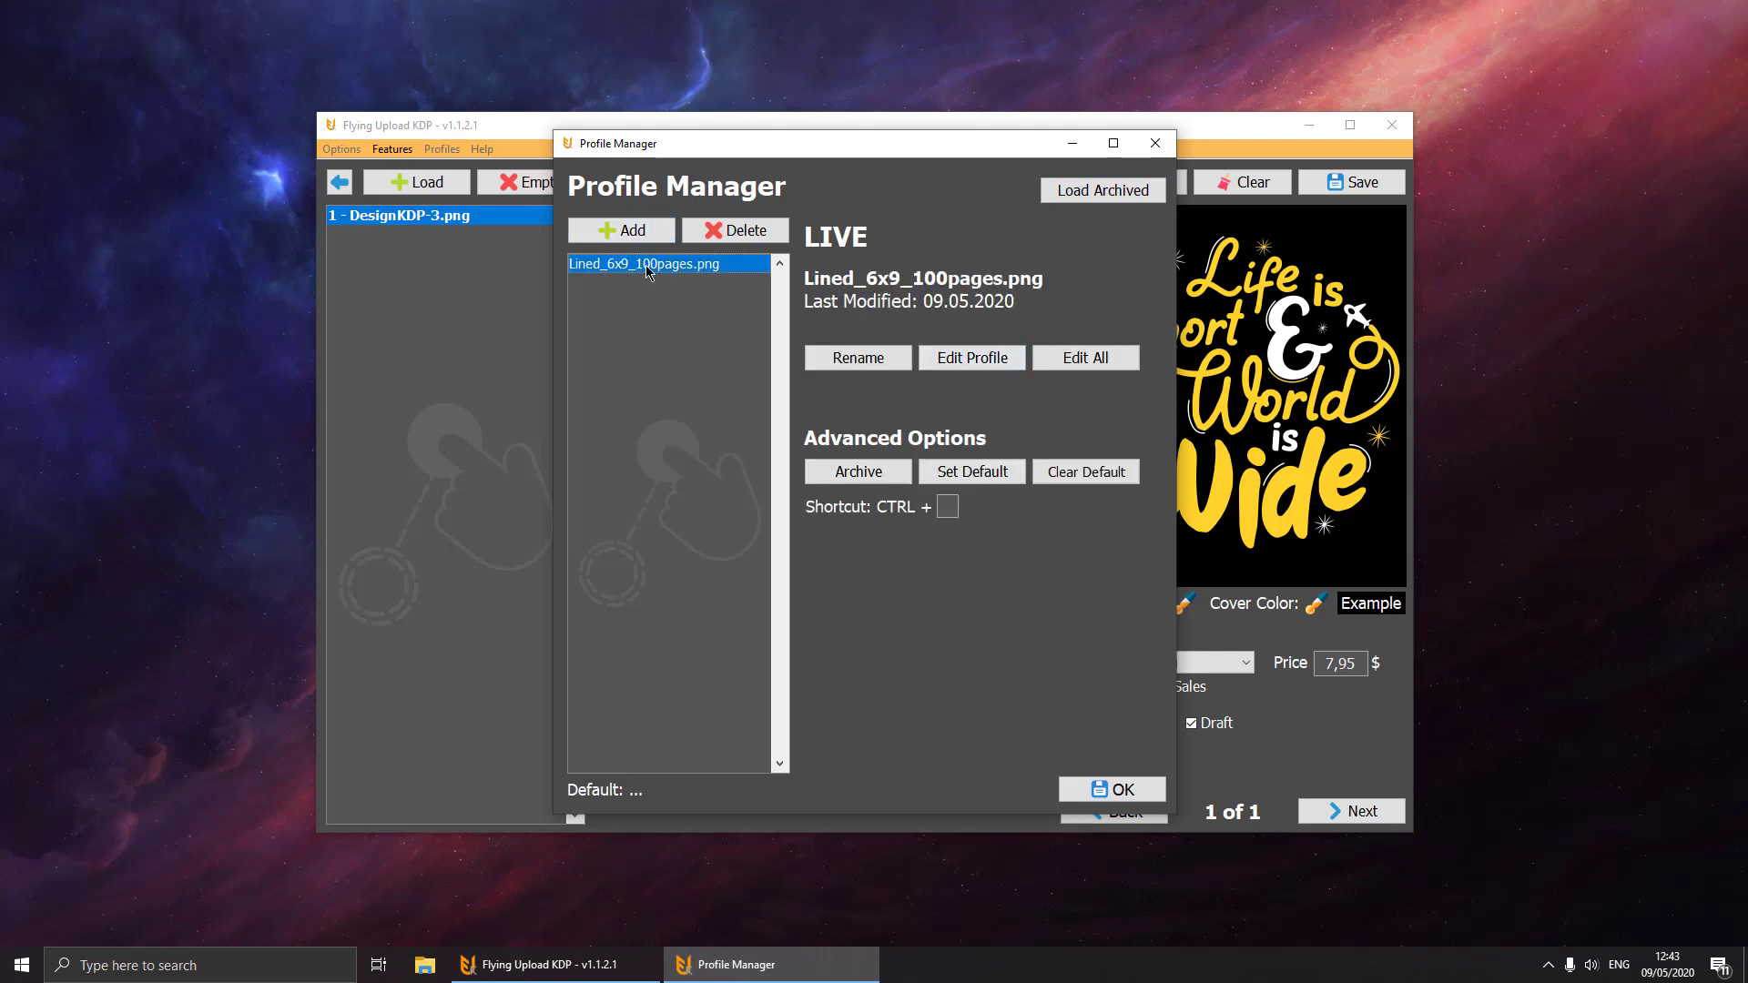
left_click(959, 478)
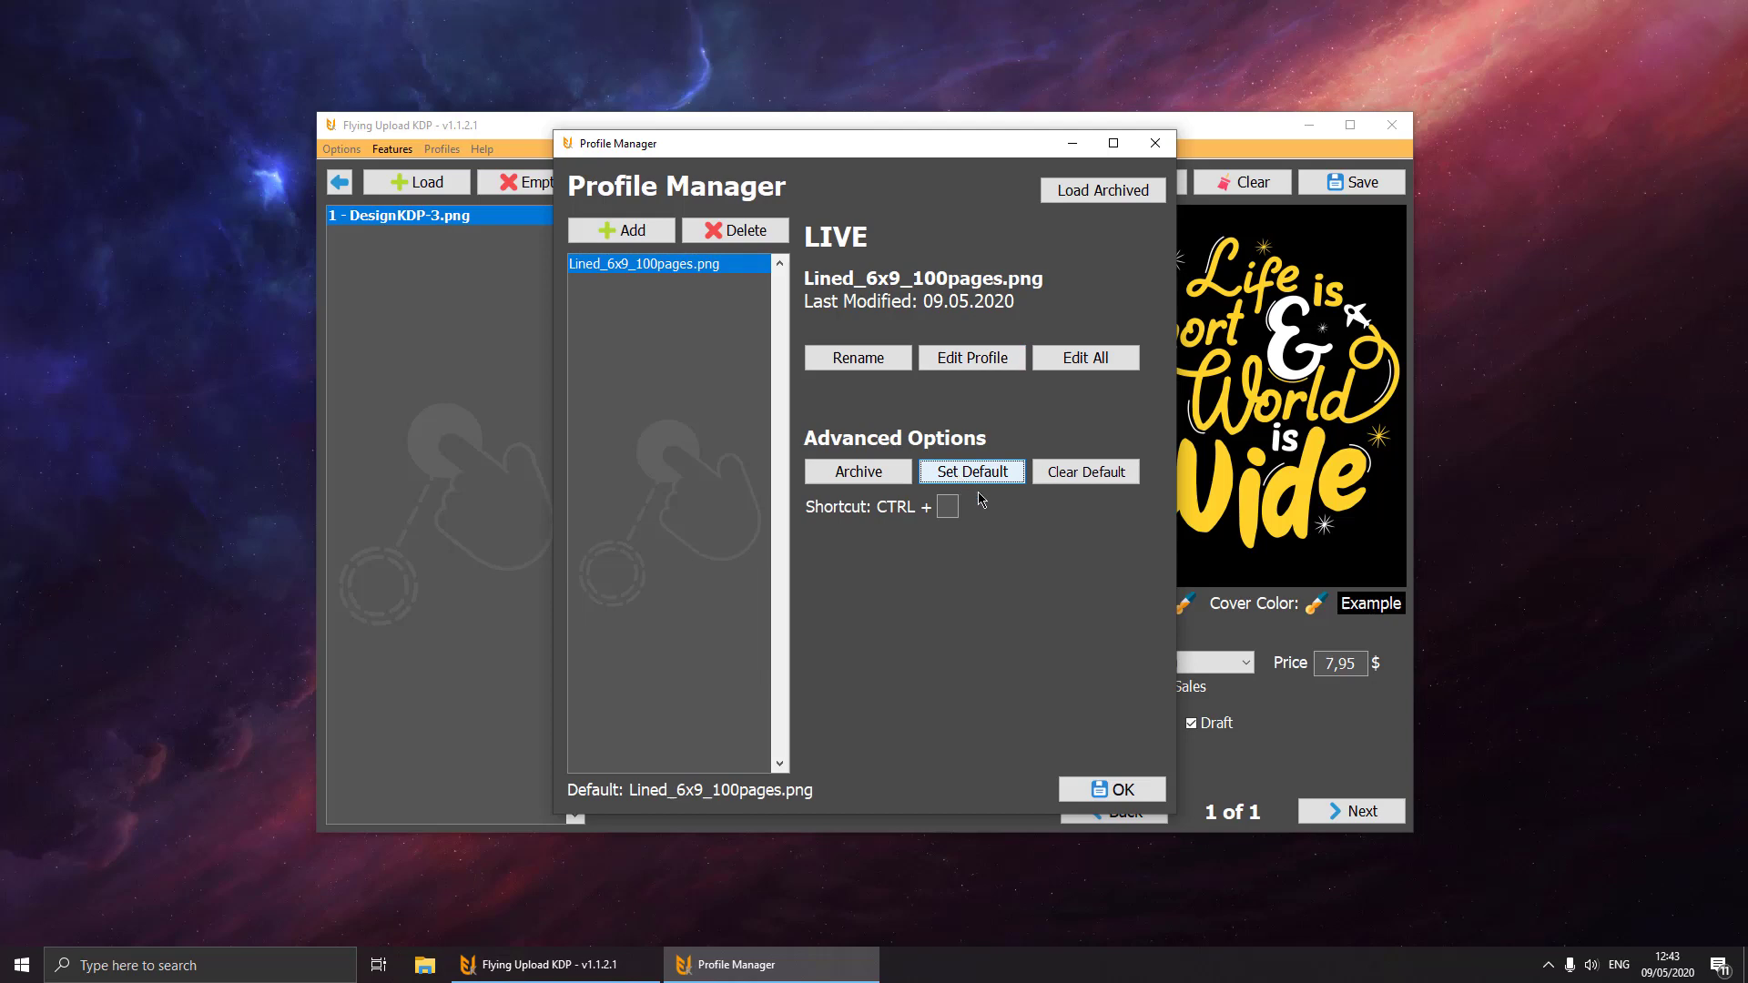
left_click(1109, 786)
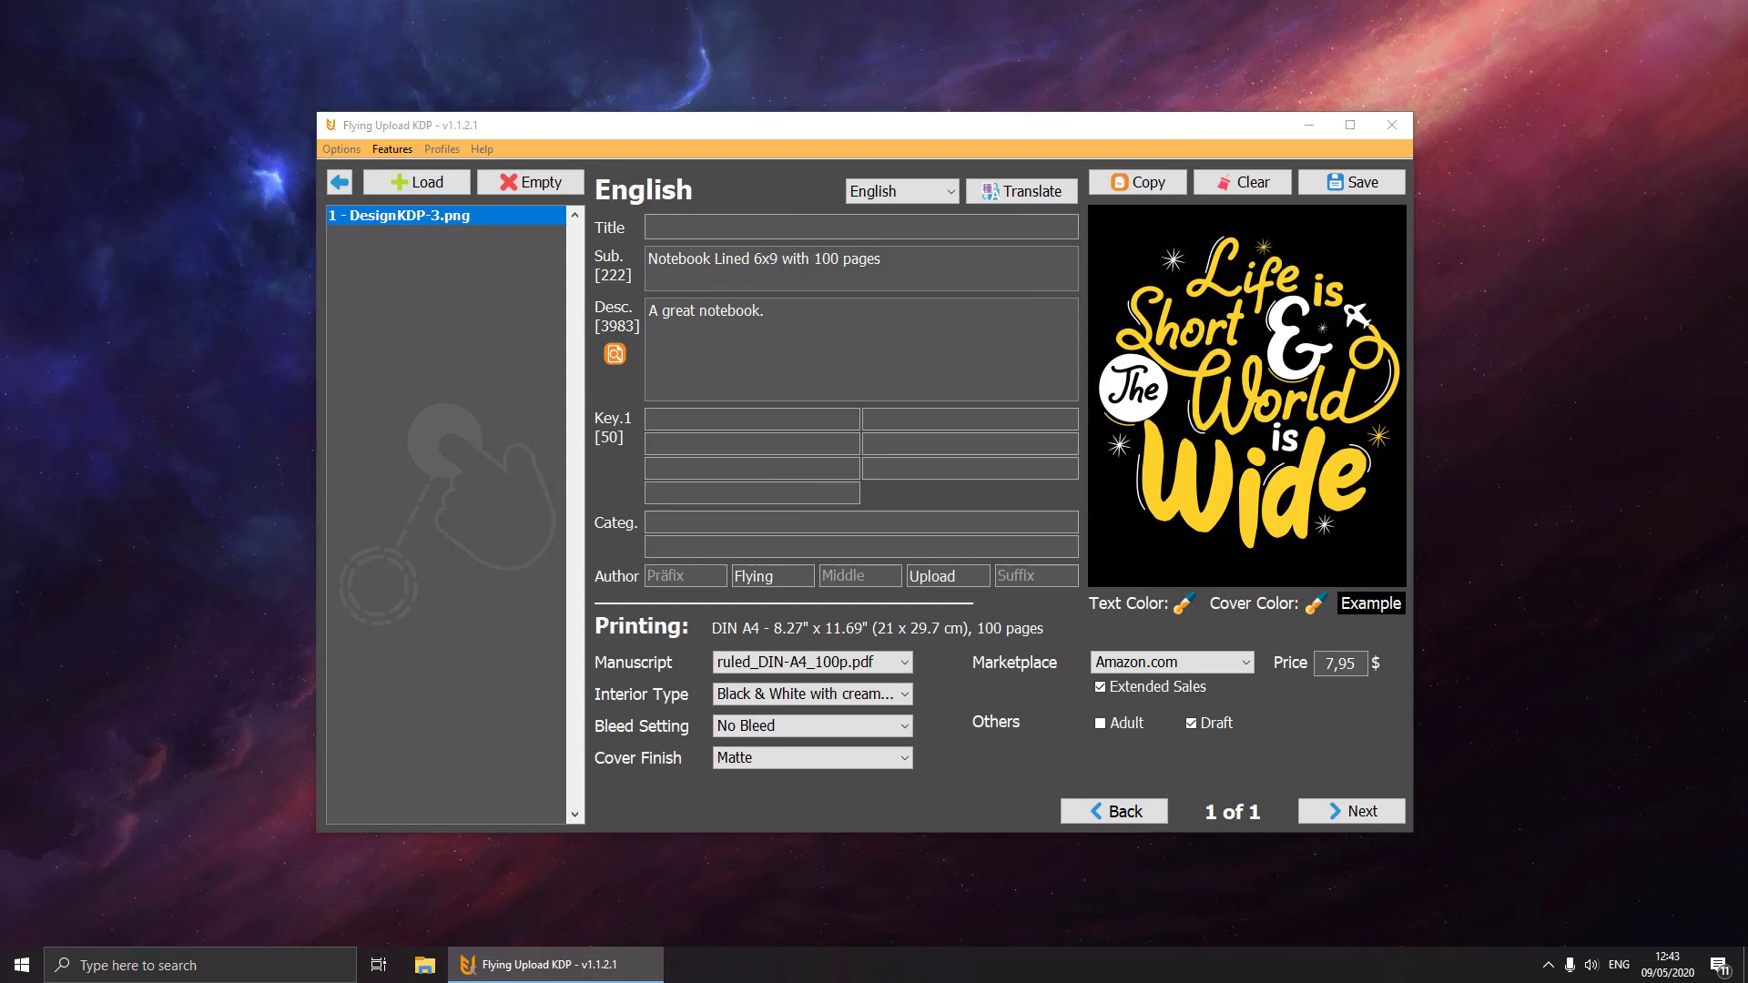
- Add DesignKDP-4.png with the default profile's metadata, then bring up Flying Upload Pro
left_click_drag(682, 637, 404, 282)
left_click(400, 237)
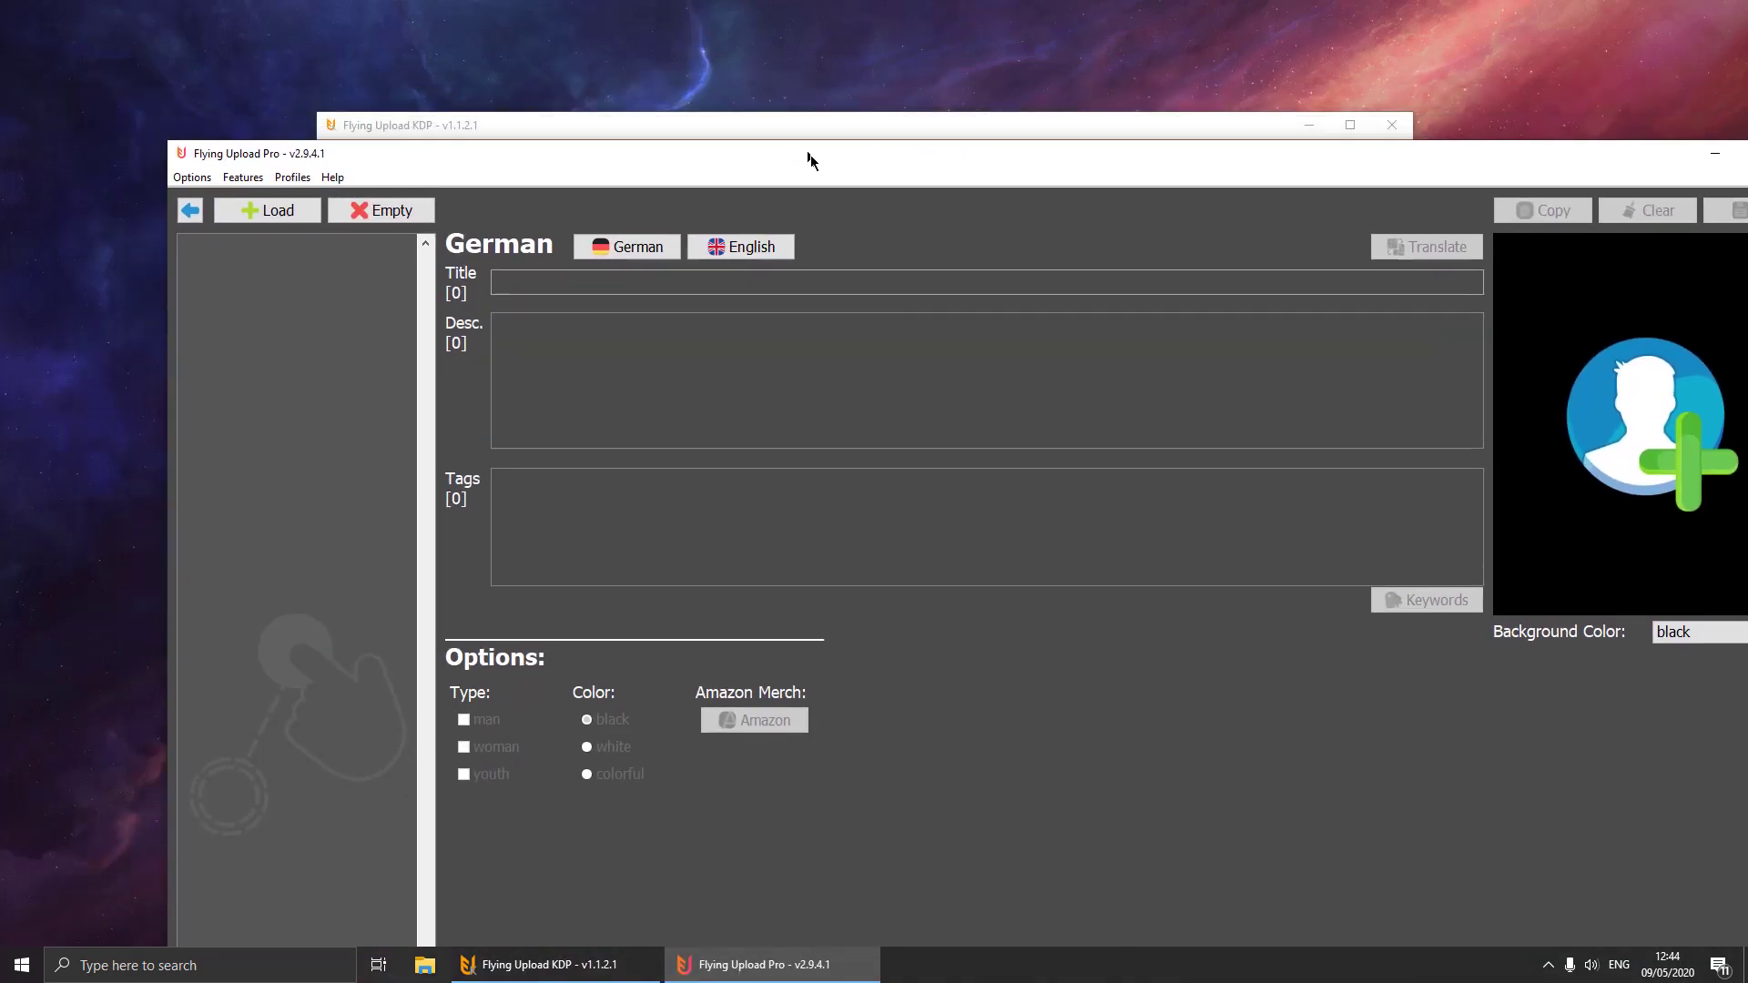
left_click_drag(812, 157, 924, 142)
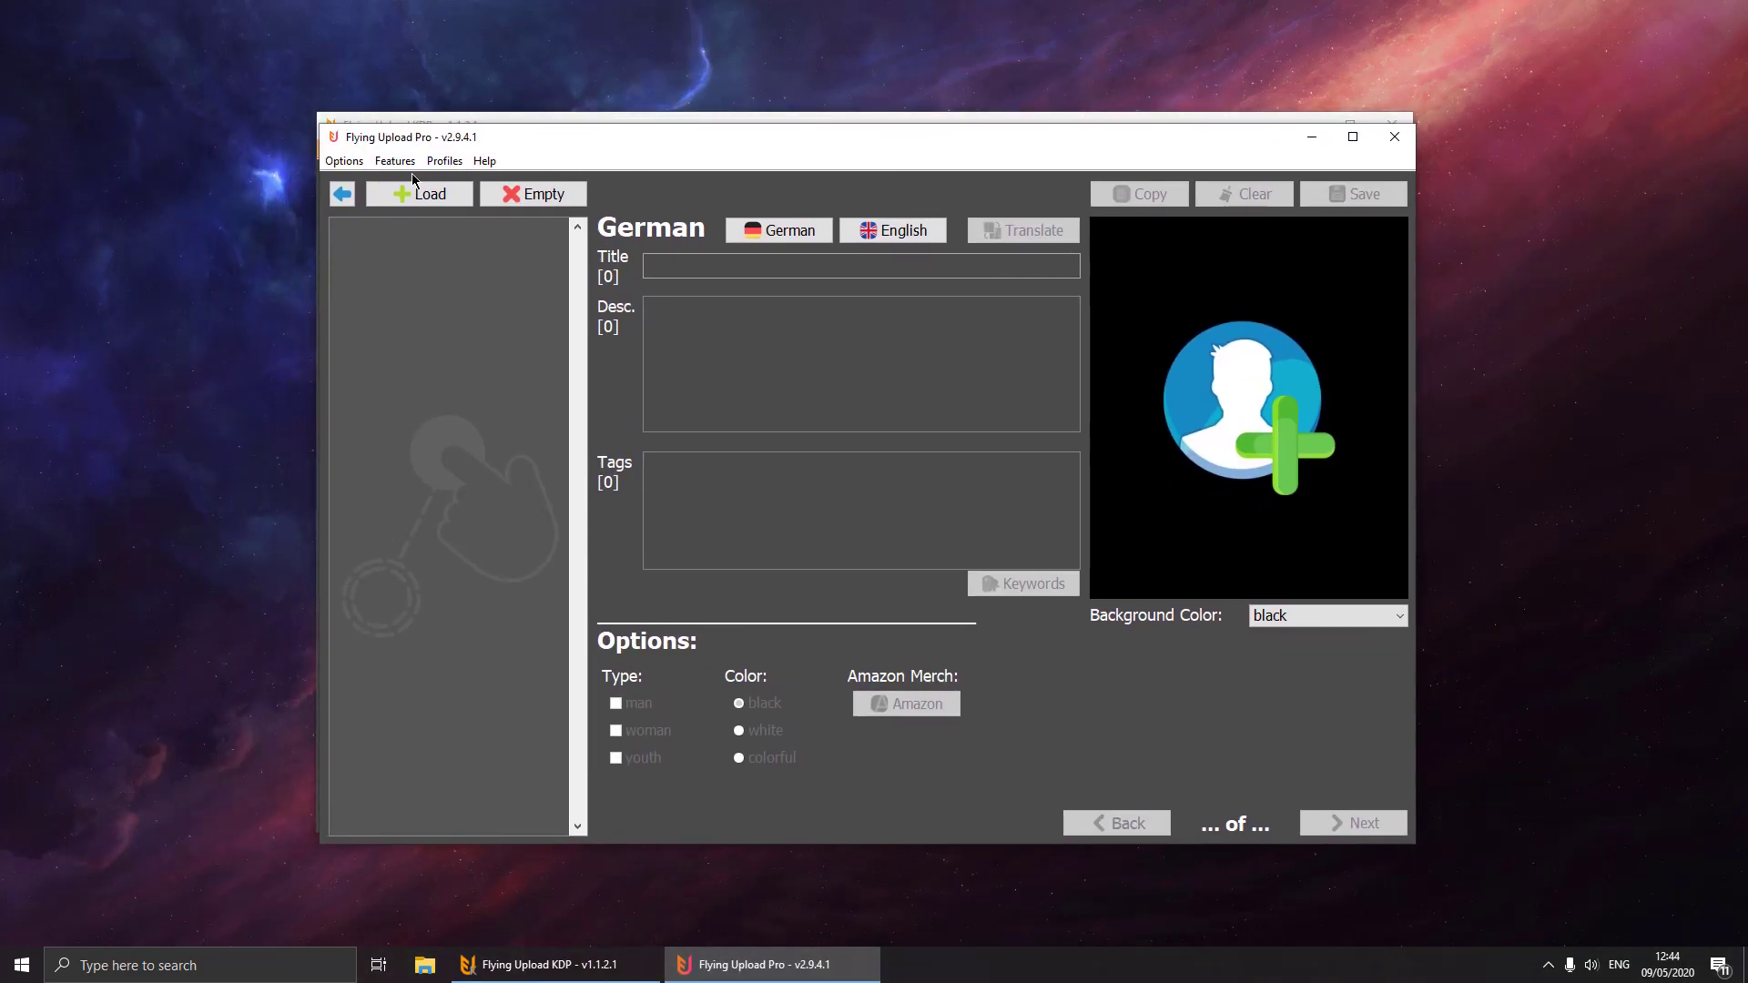
- Review the Black_Default.png profile in Flying Upload Pro's Profile Manager
left_click(447, 162)
mouse_move(537, 180)
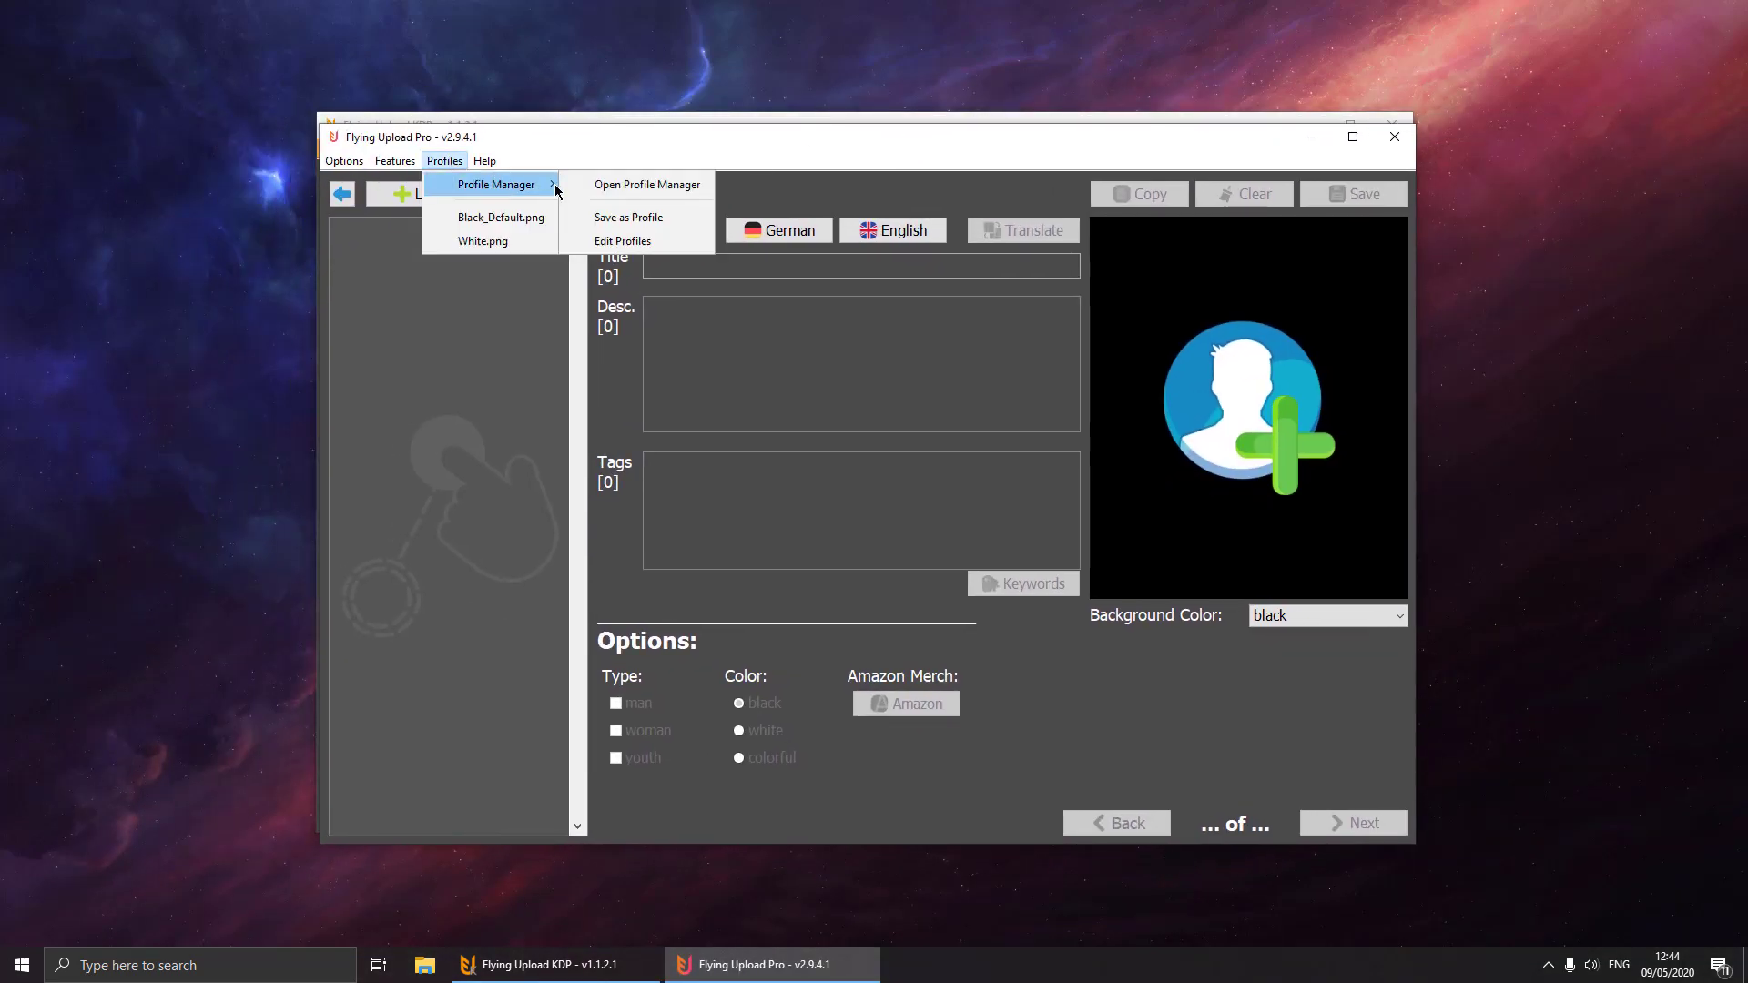
left_click(601, 181)
left_click(613, 277)
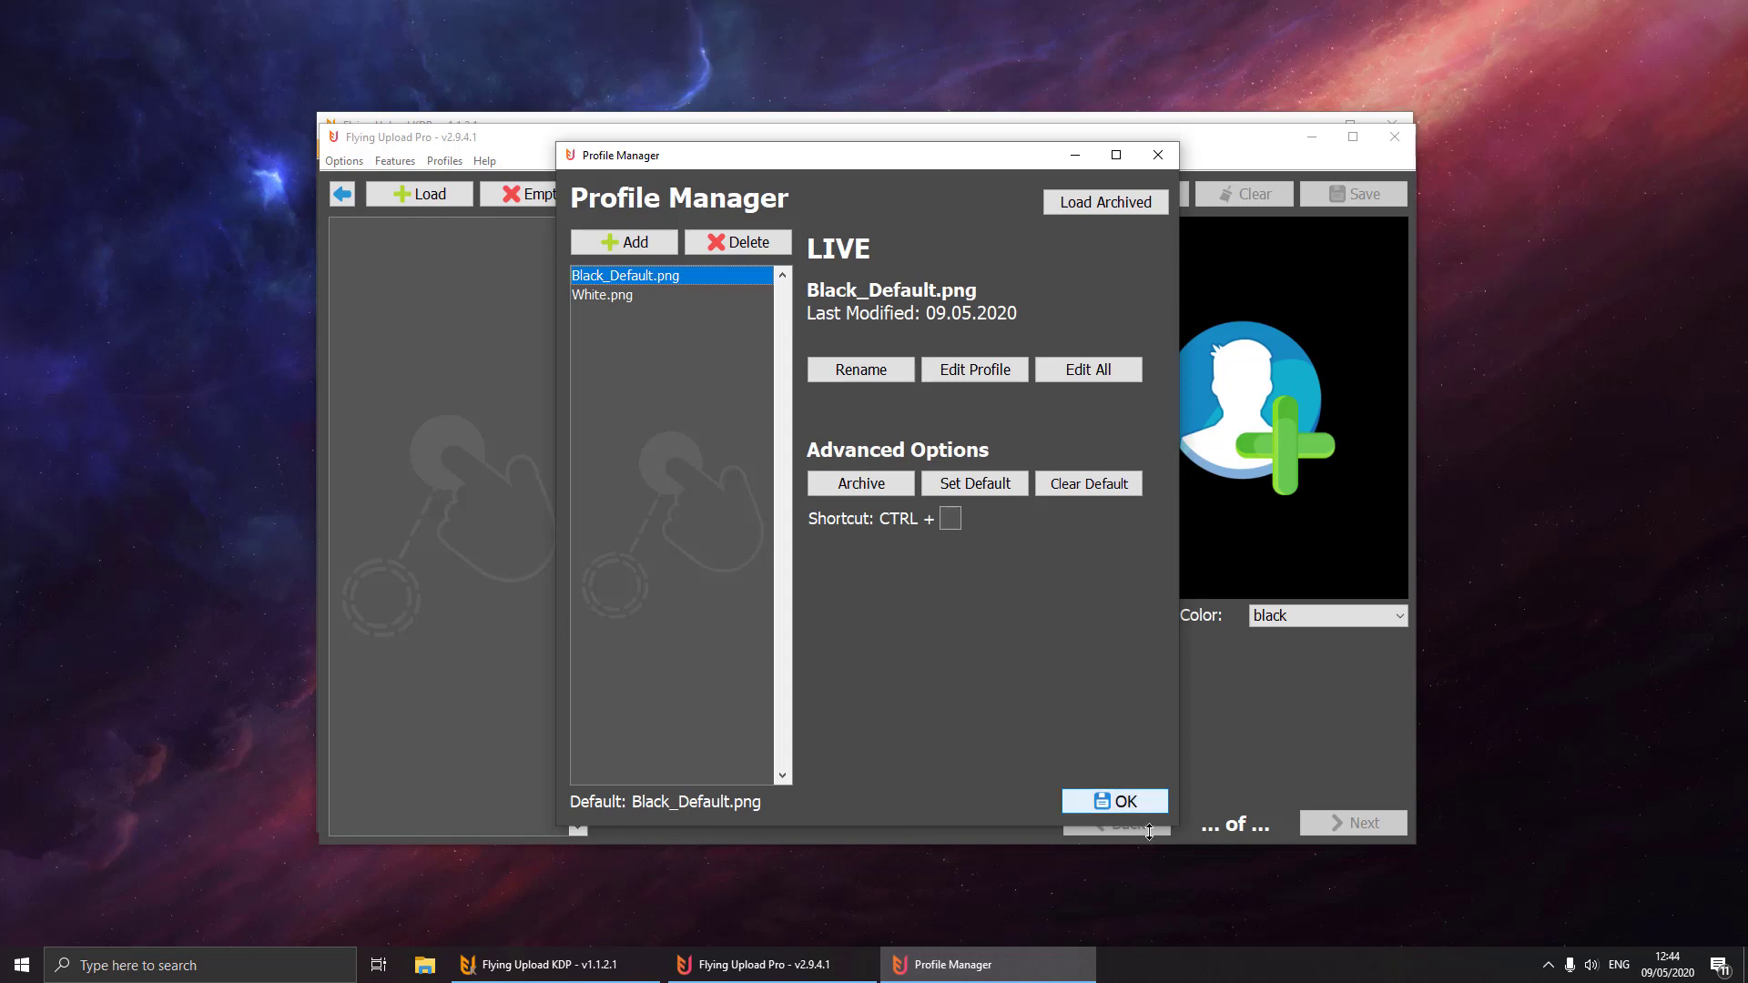
left_click(1112, 801)
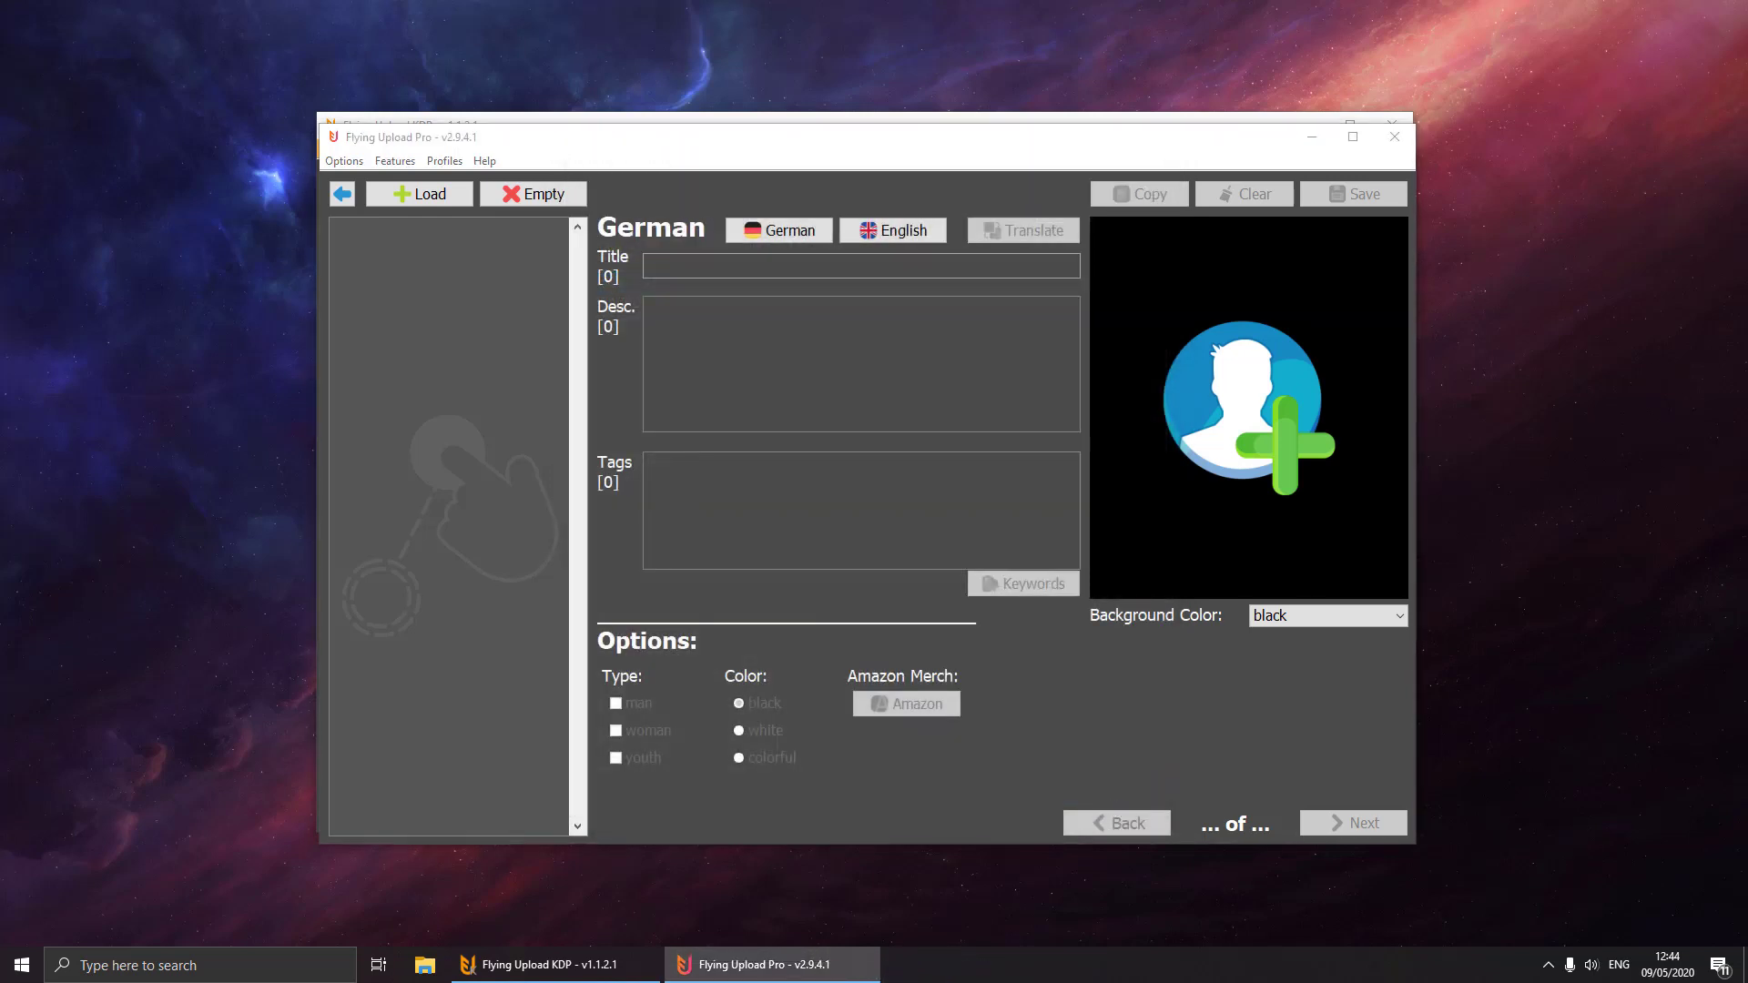
- Load three designs, try White.png on the motocross design, then revert to Black_Default.png
left_click_drag(1196, 582, 496, 373)
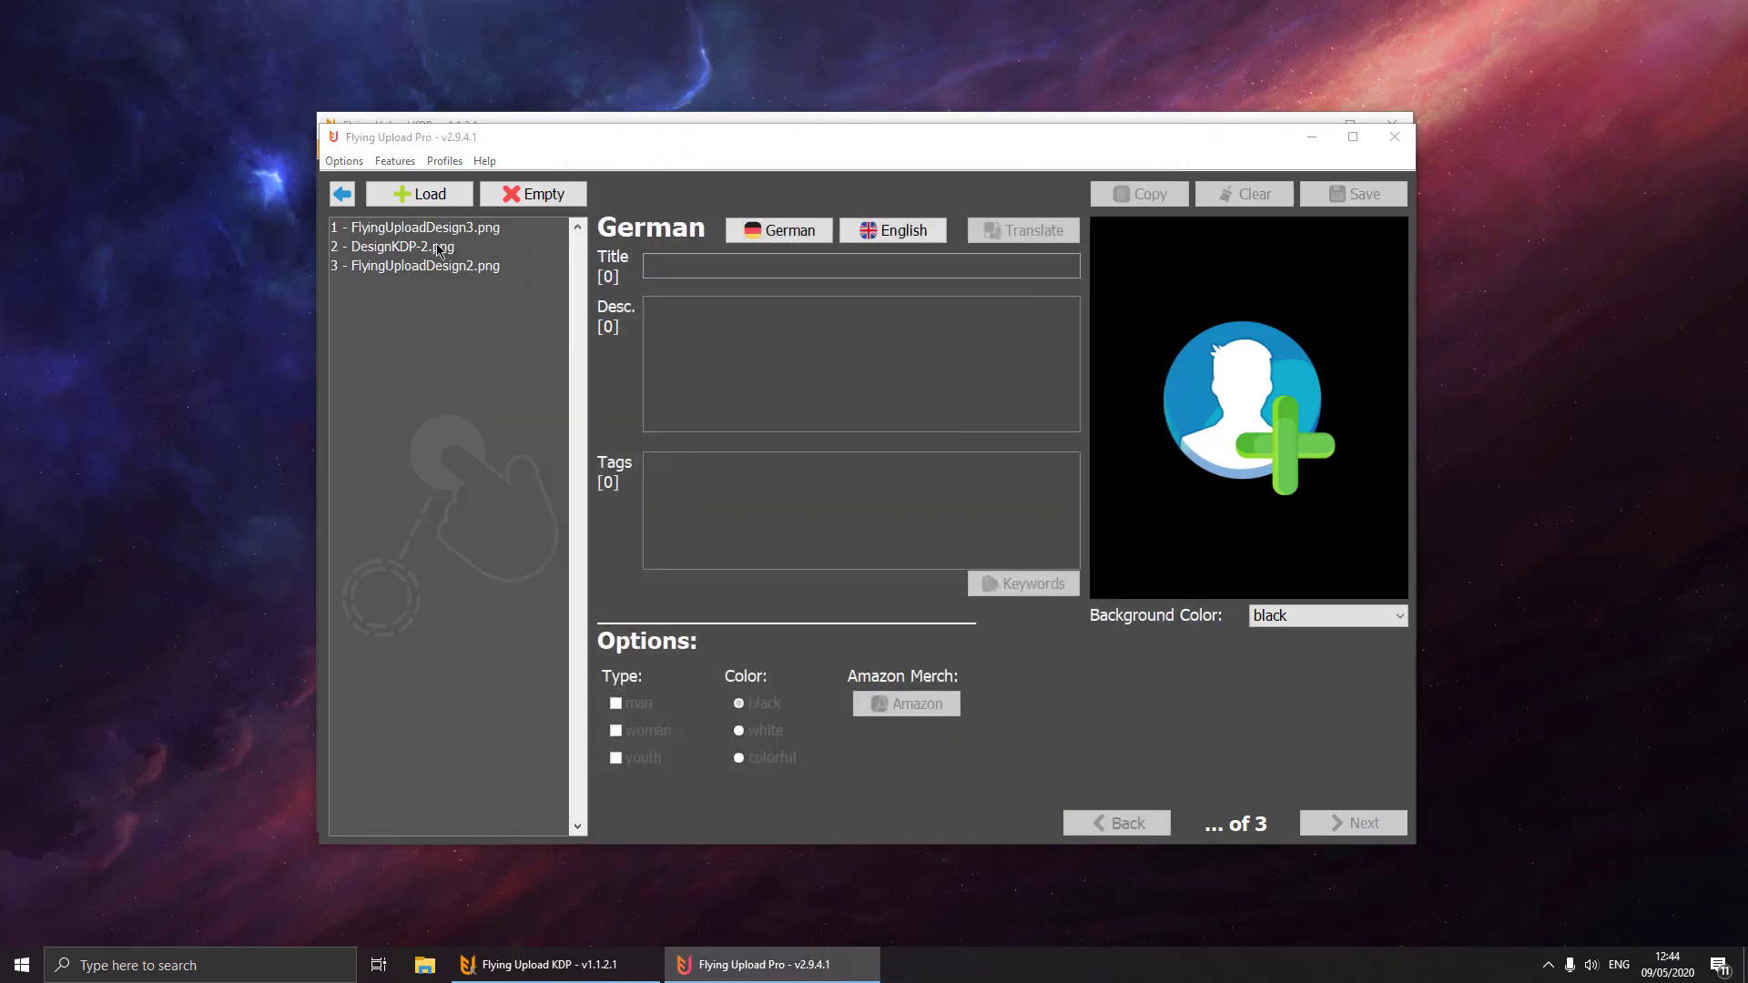
left_click(424, 234)
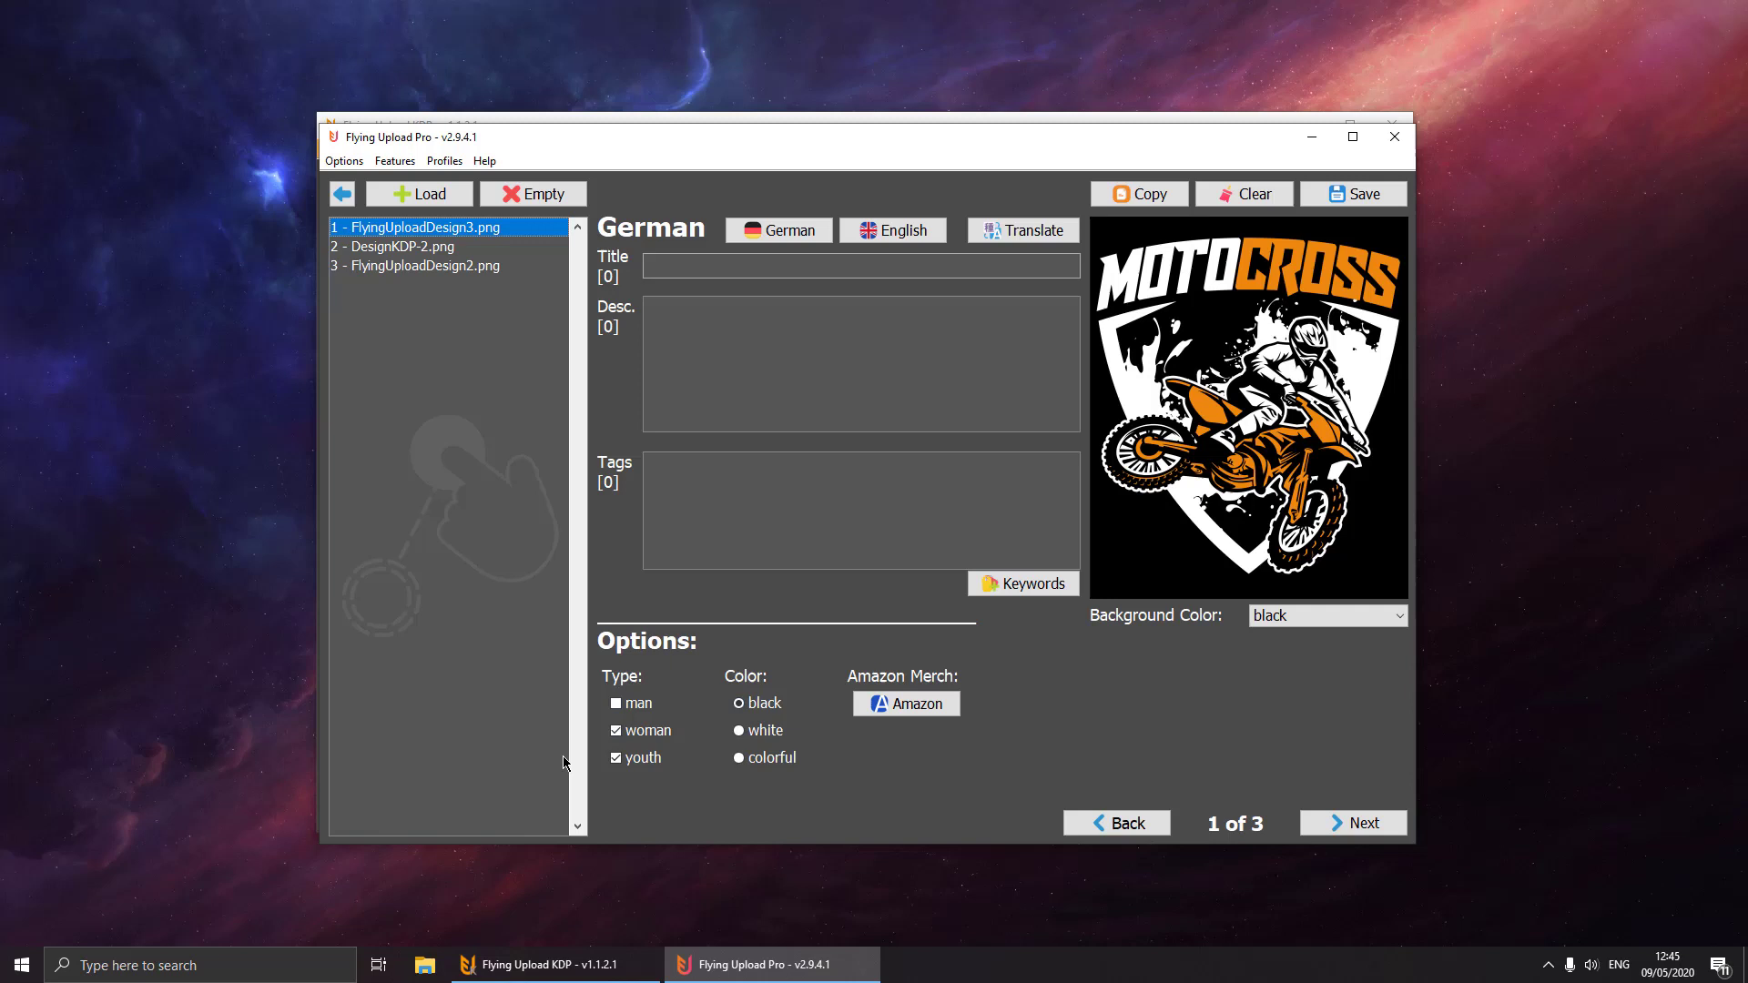
left_click(445, 161)
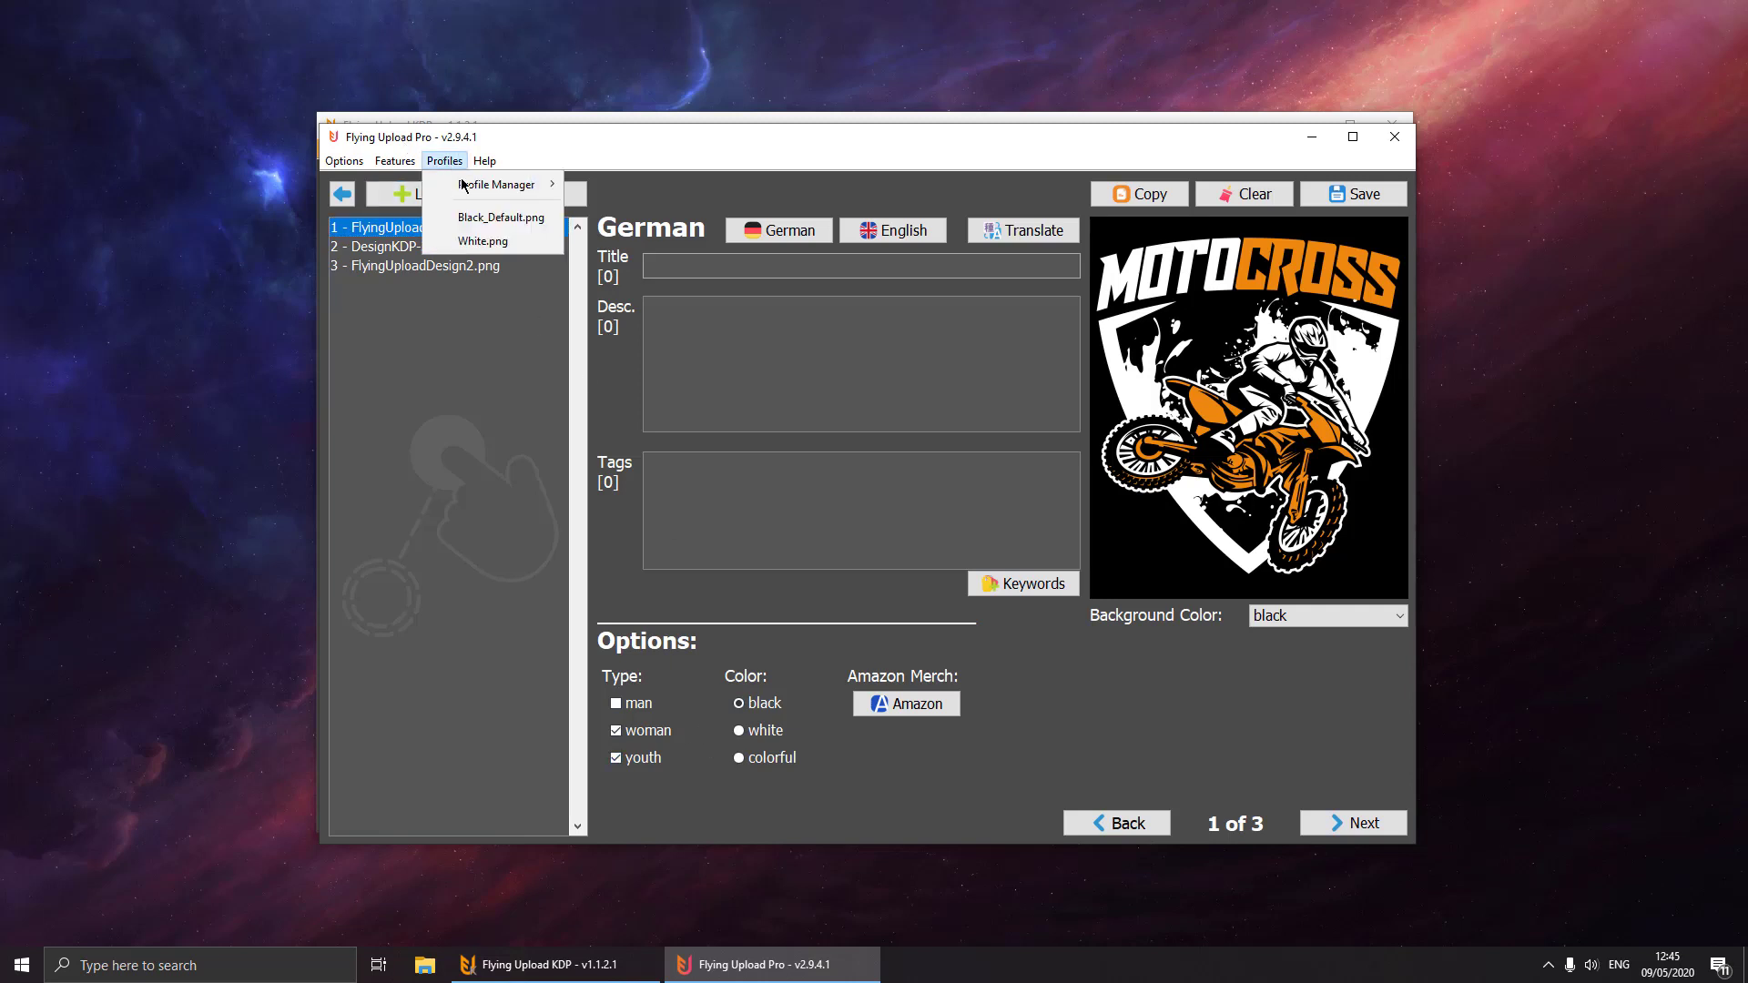
left_click(479, 242)
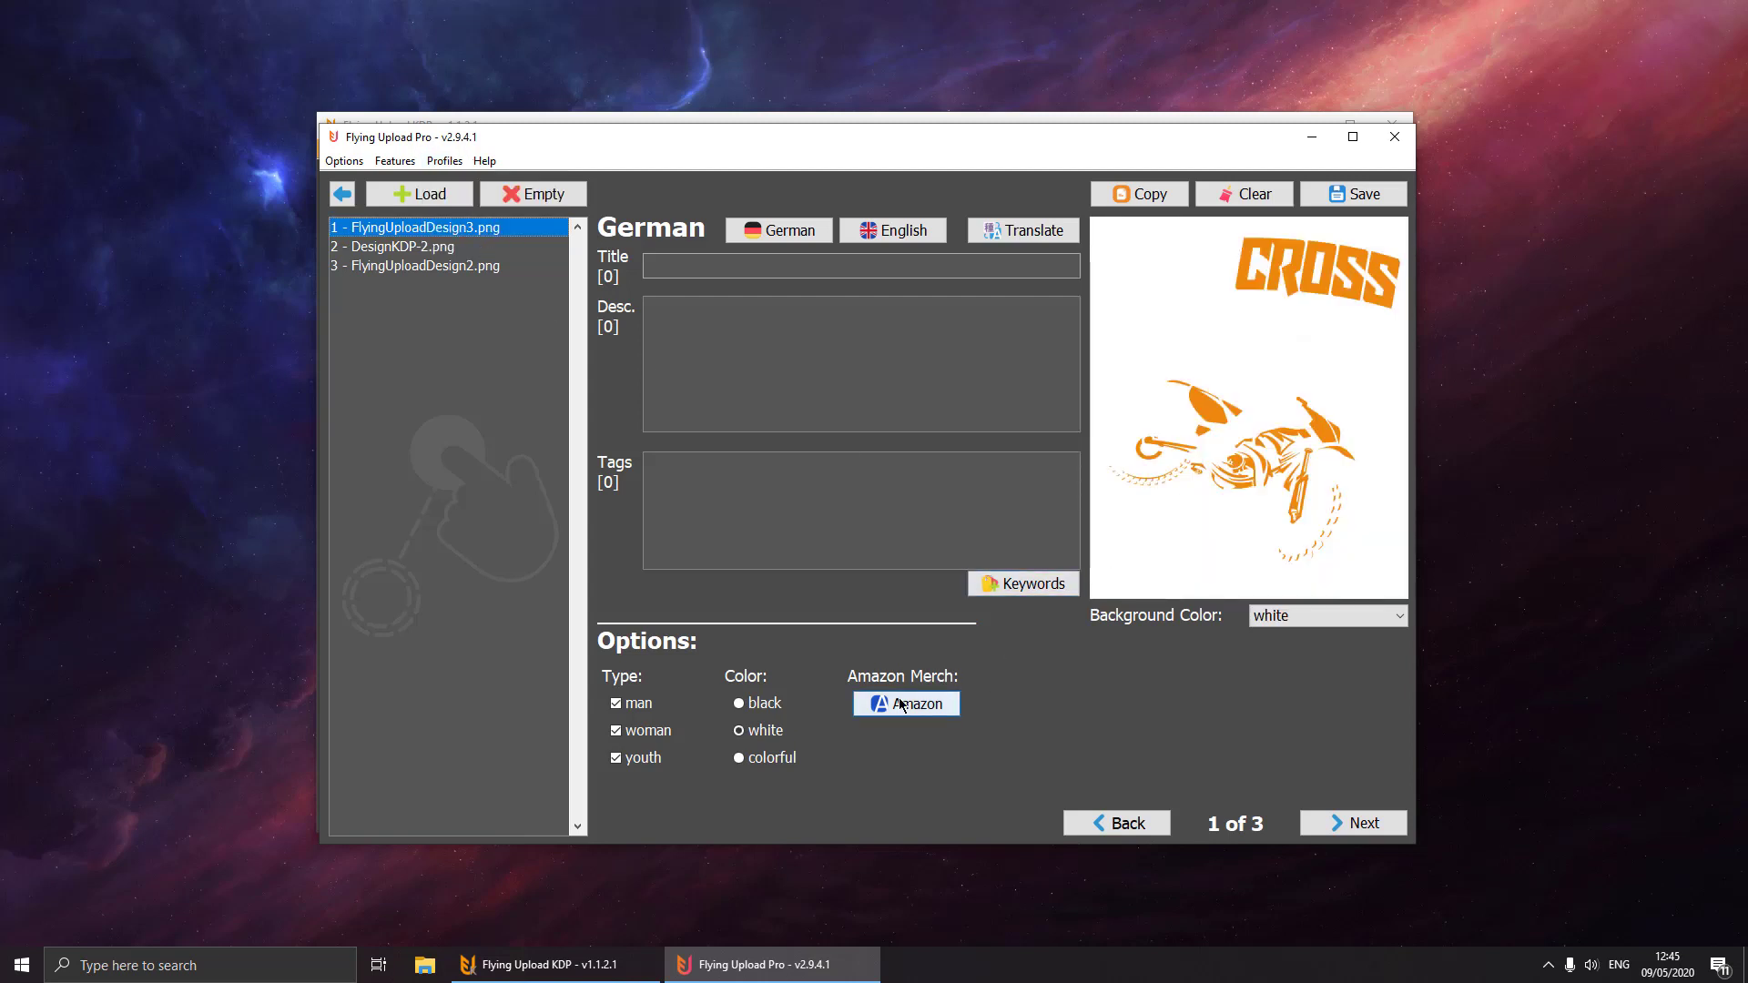
left_click(441, 162)
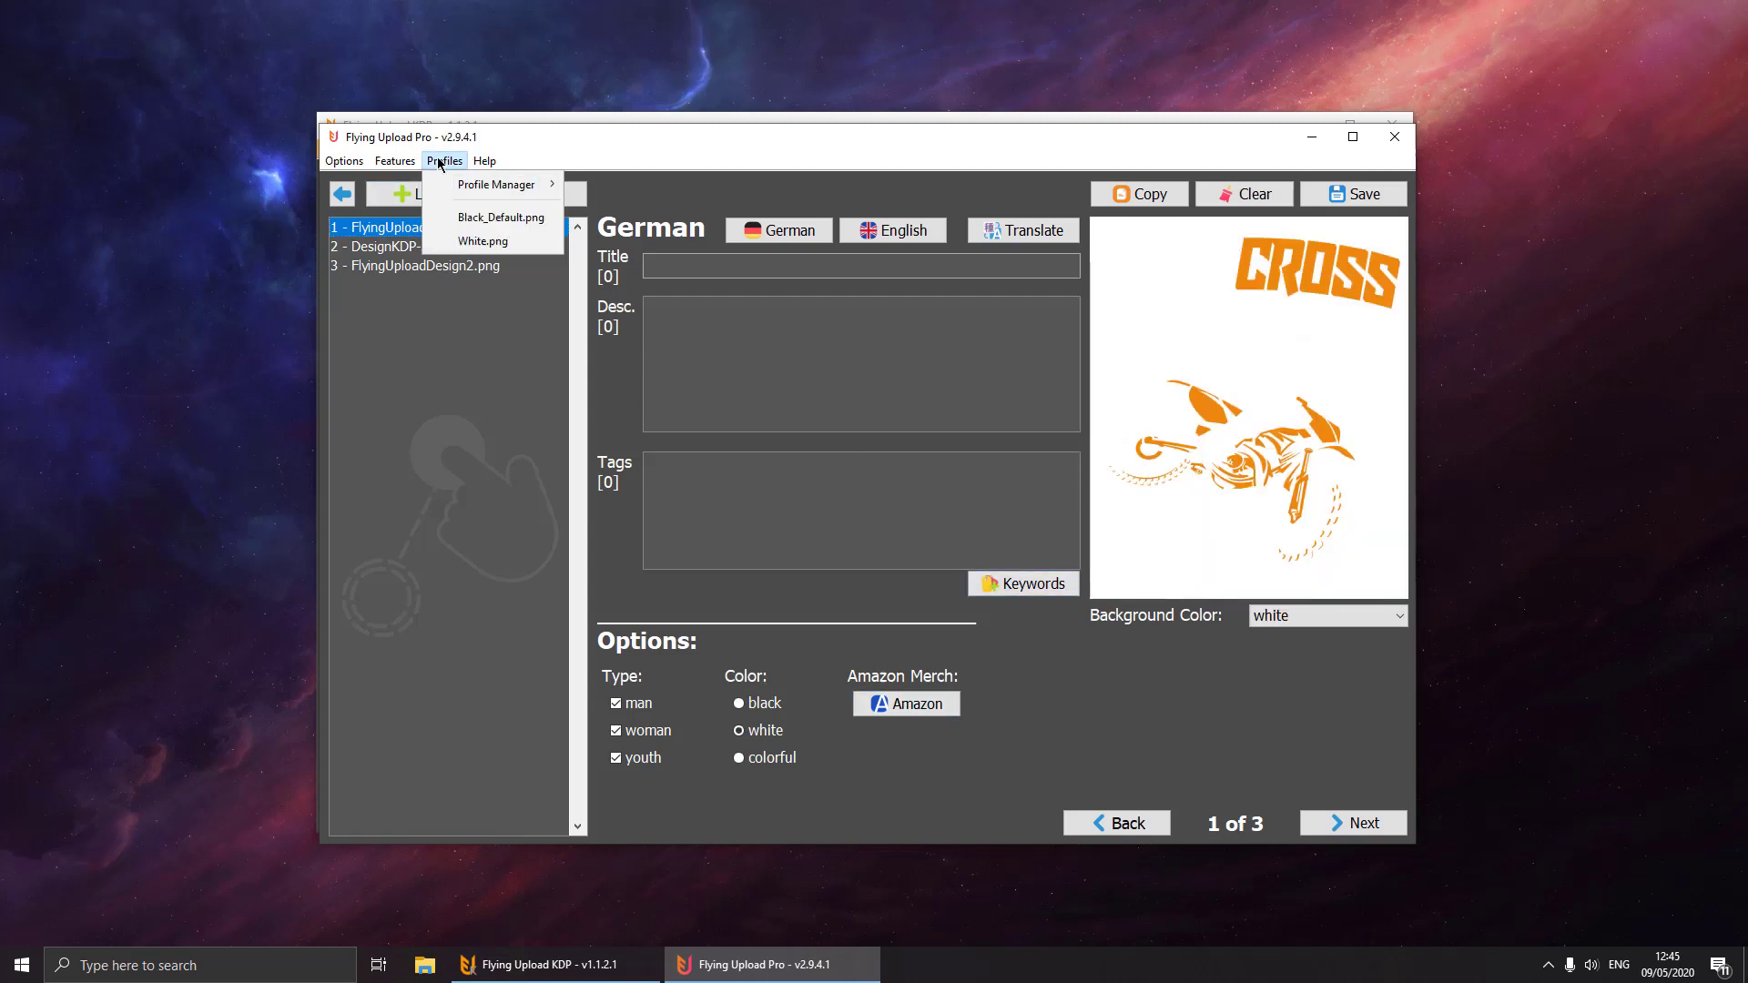
left_click(482, 218)
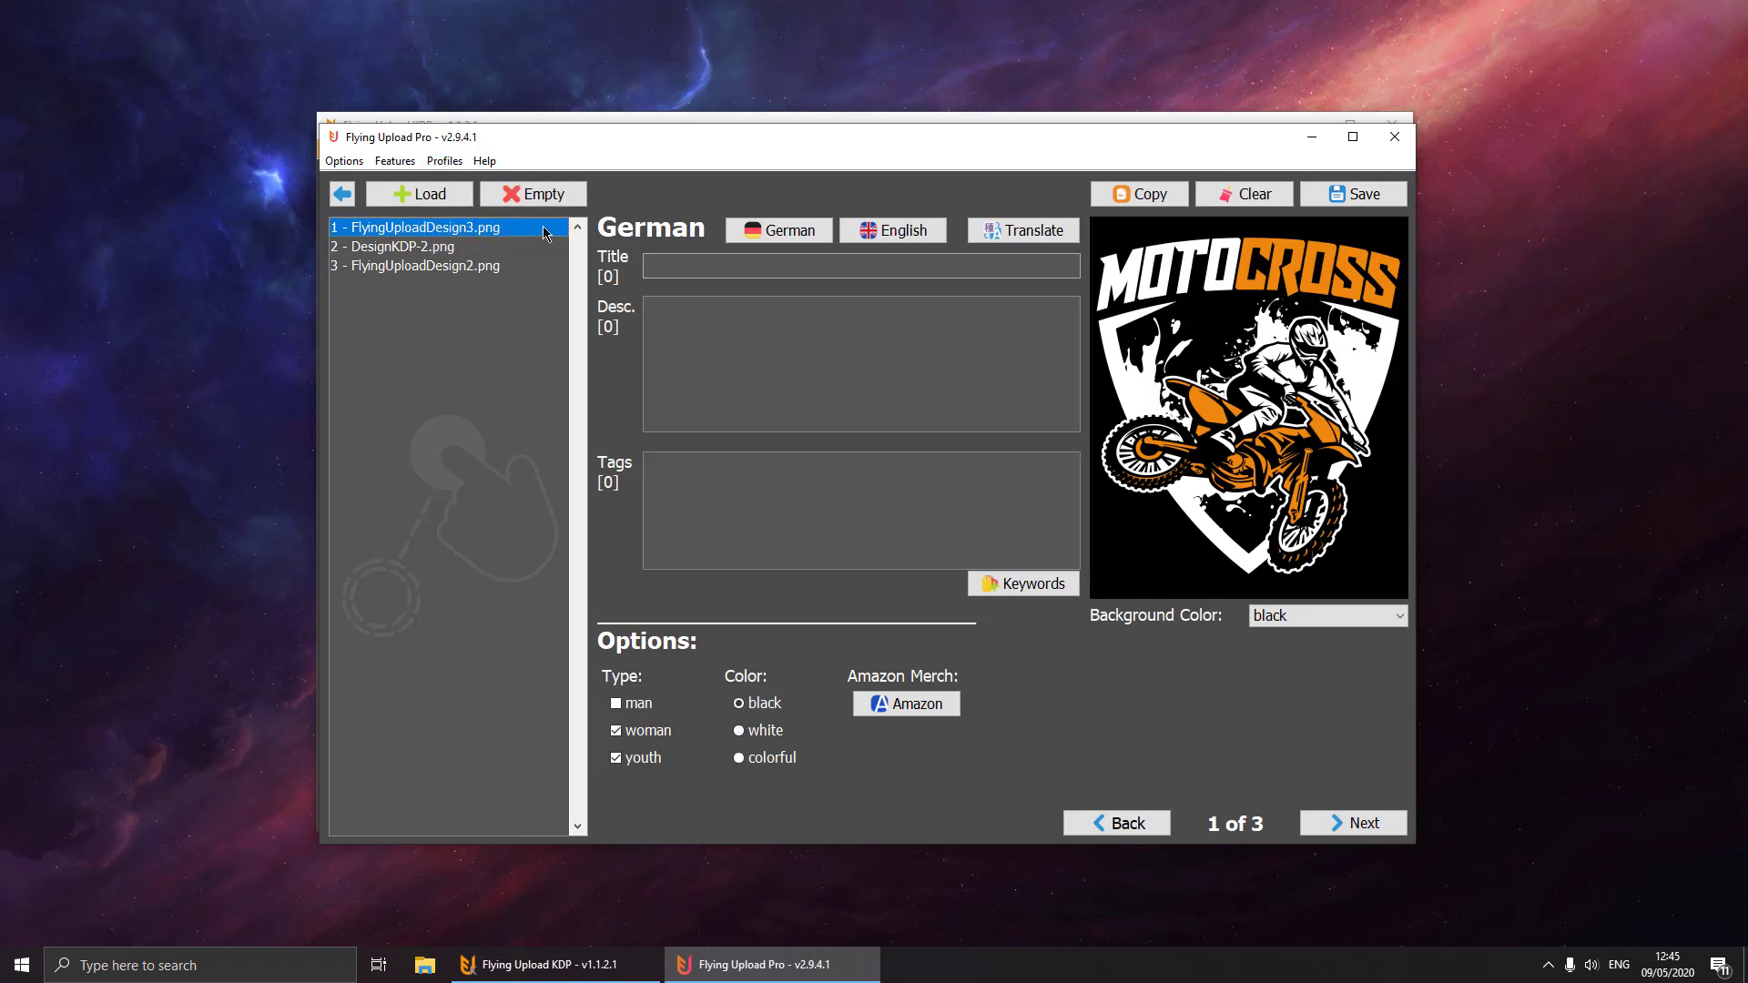
left_click(887, 707)
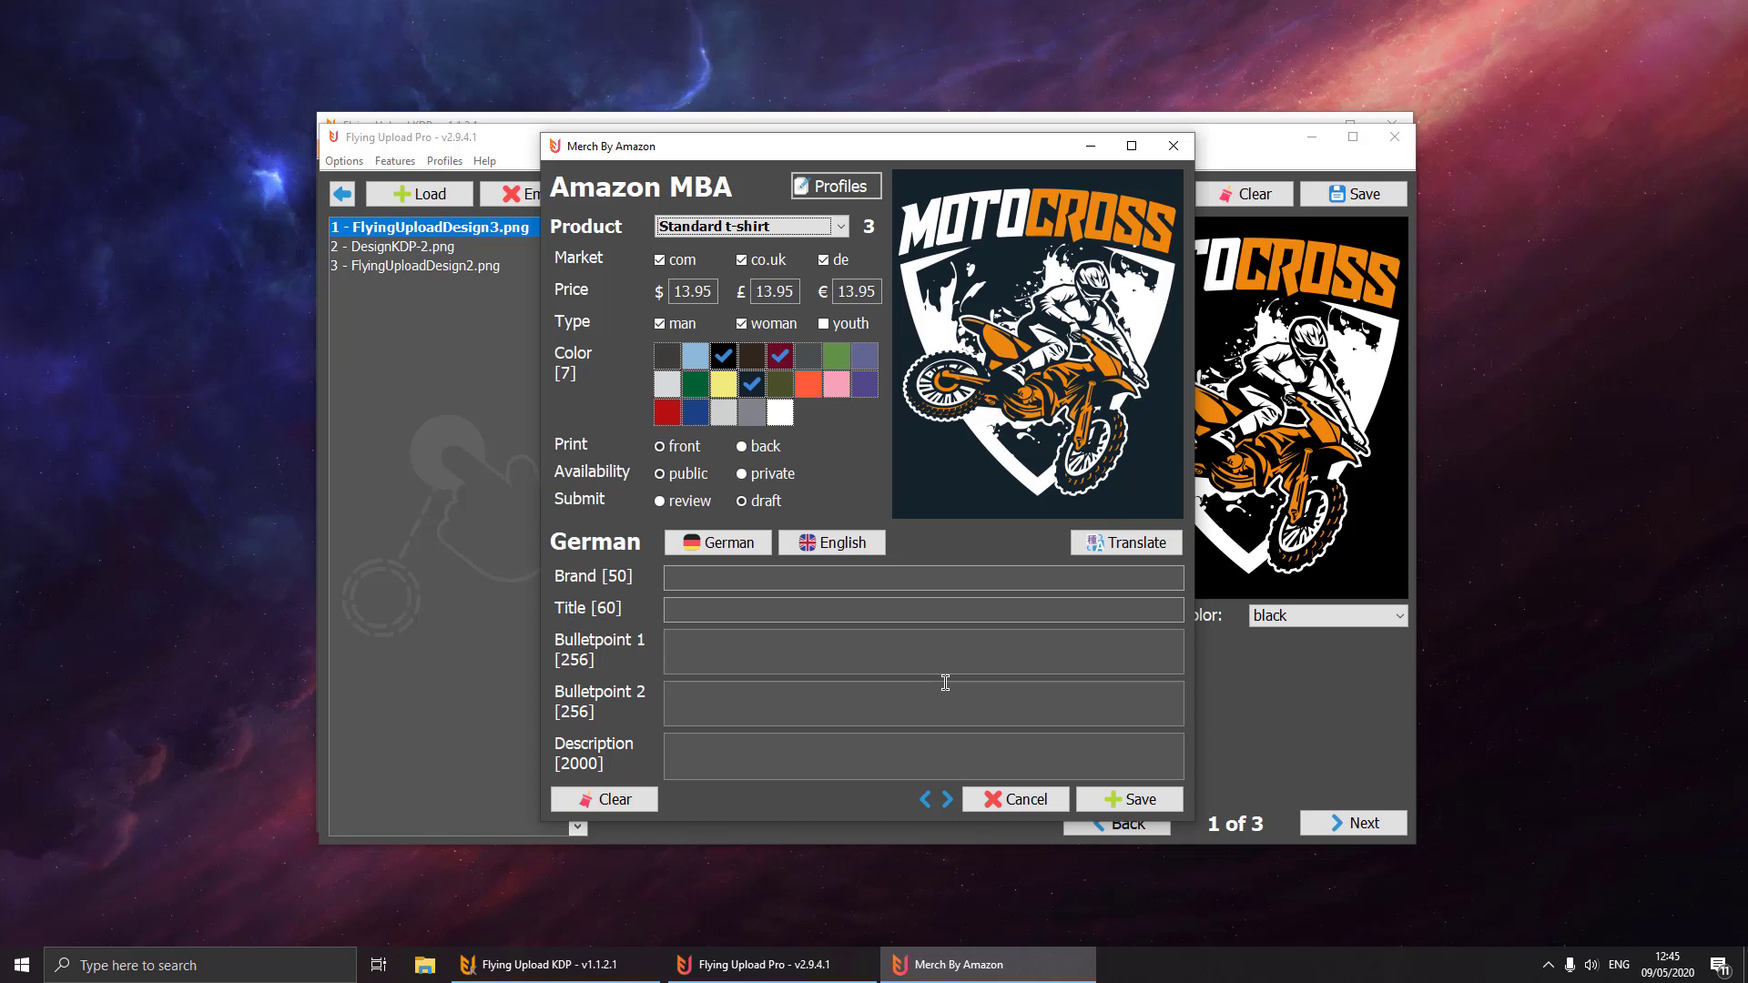
- Apply the White.png profile to the motocross Merch by Amazon listing and save it
left_click(832, 189)
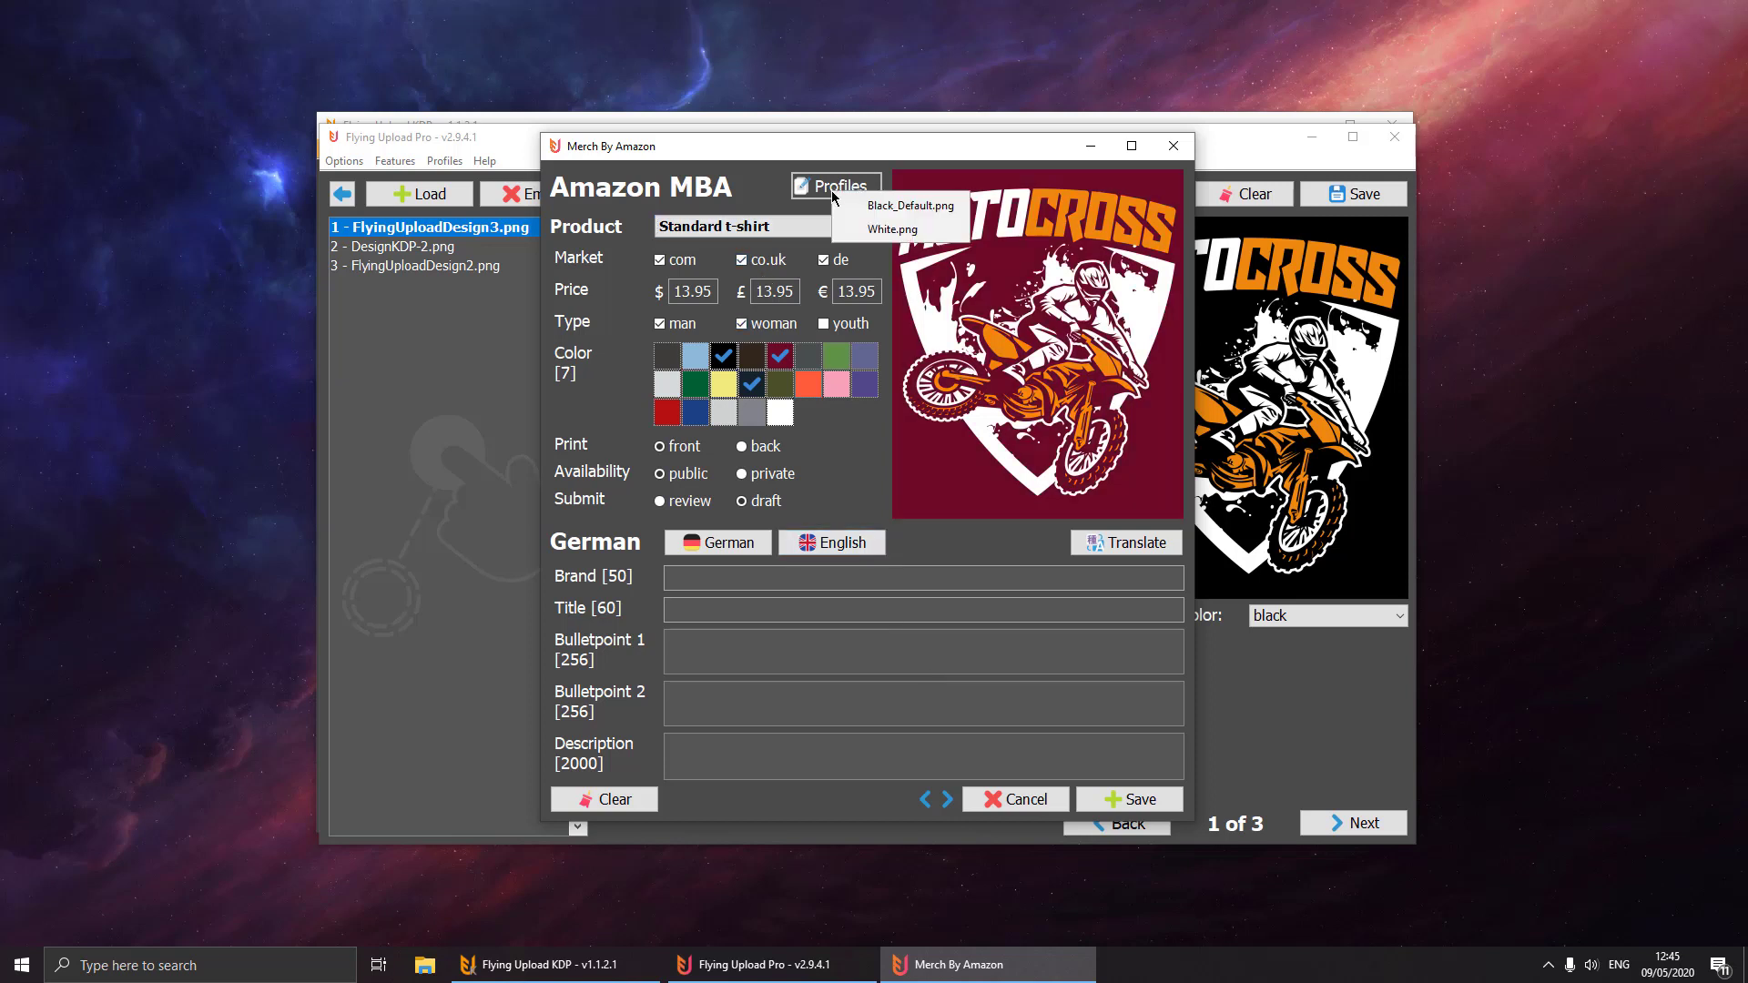
left_click(869, 229)
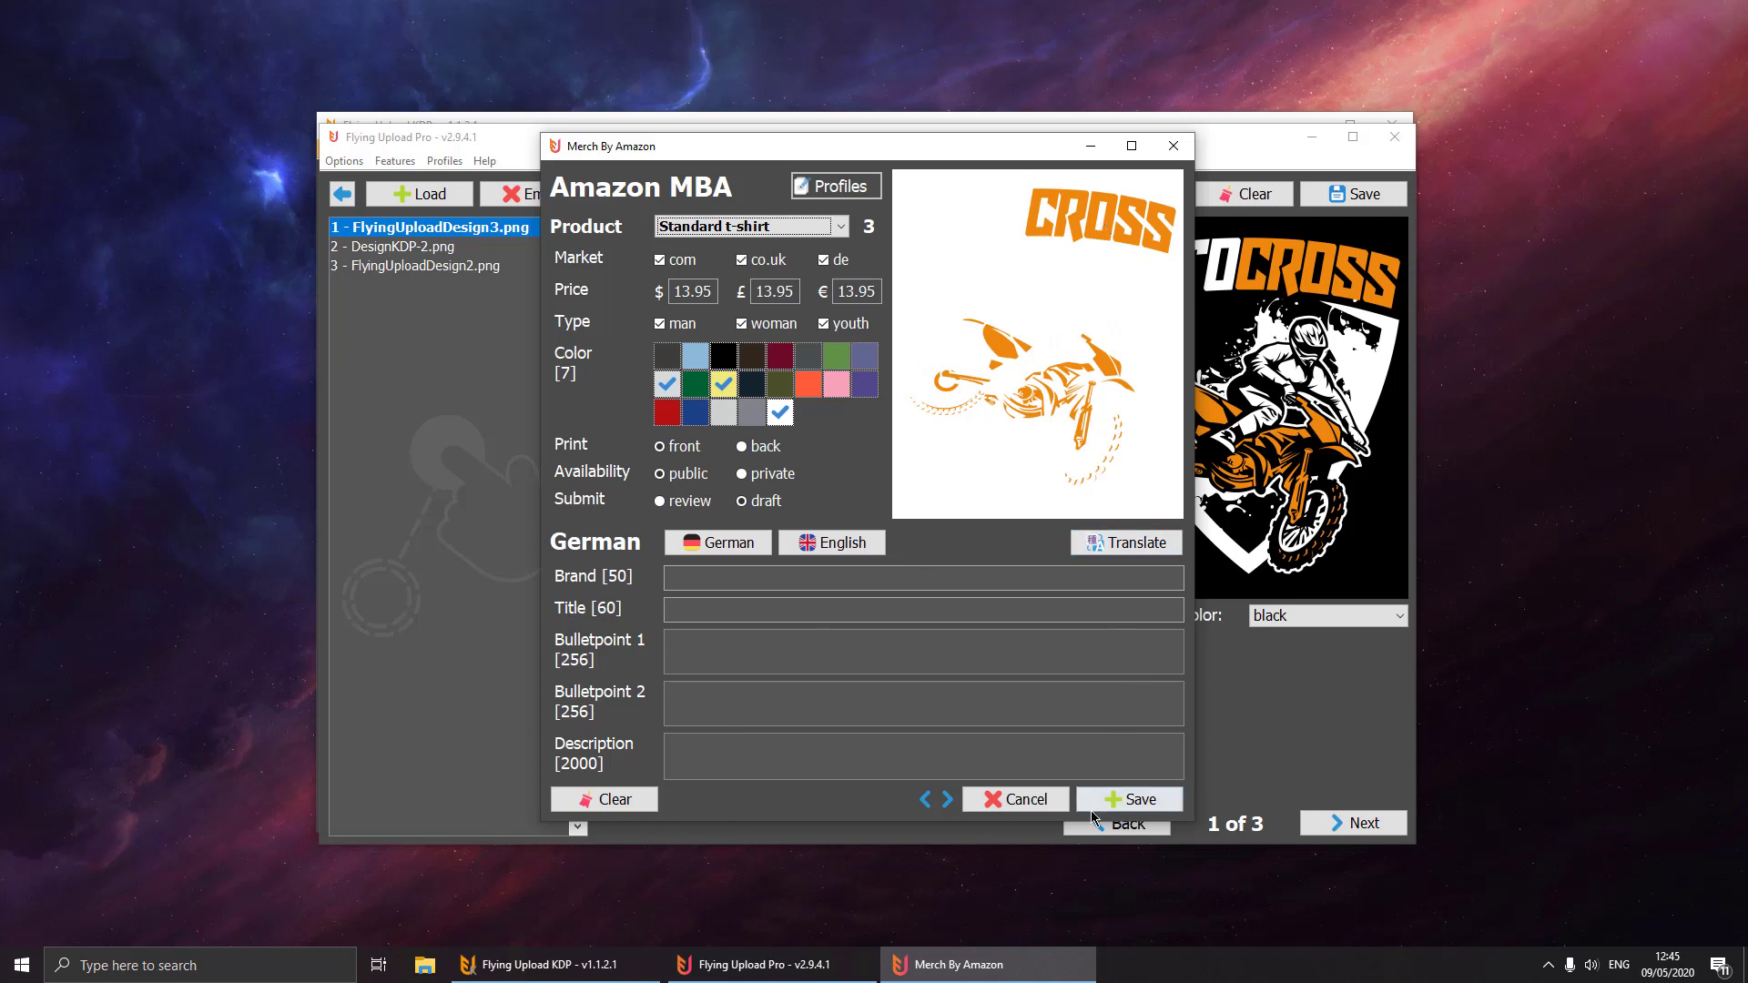
left_click(1174, 145)
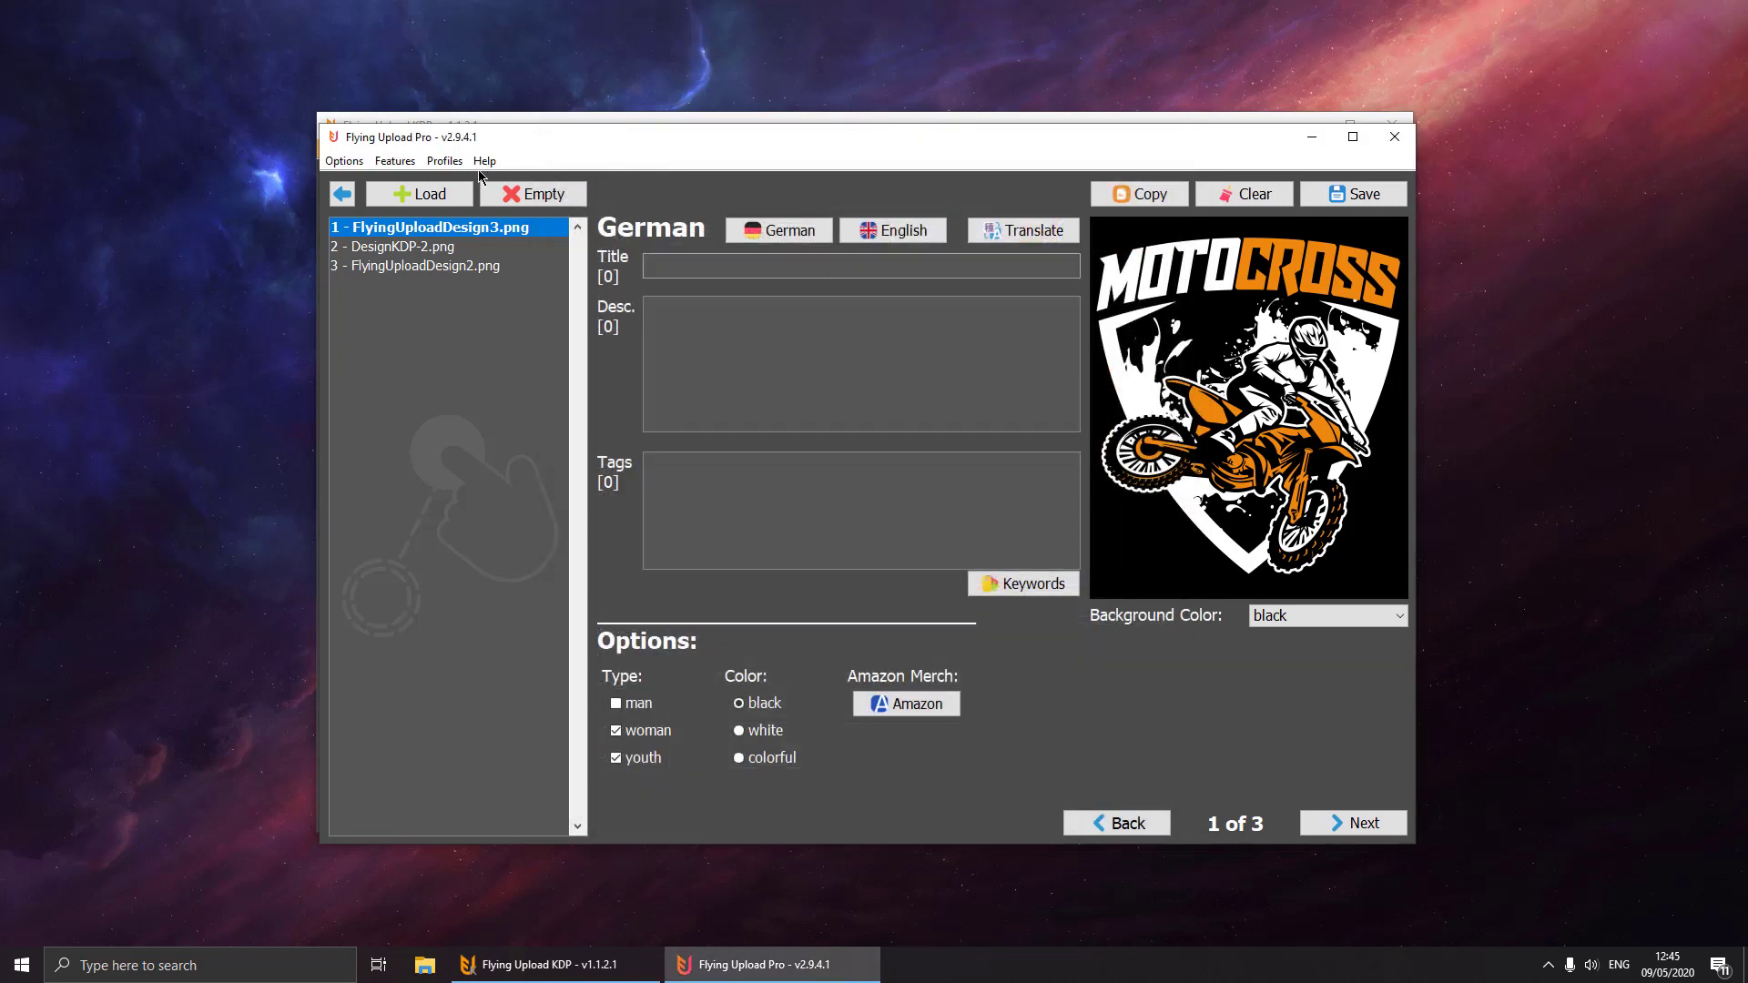
- Open the Profile Manager and select the default Black_Default.png profile to view its details
left_click(445, 161)
mouse_move(465, 189)
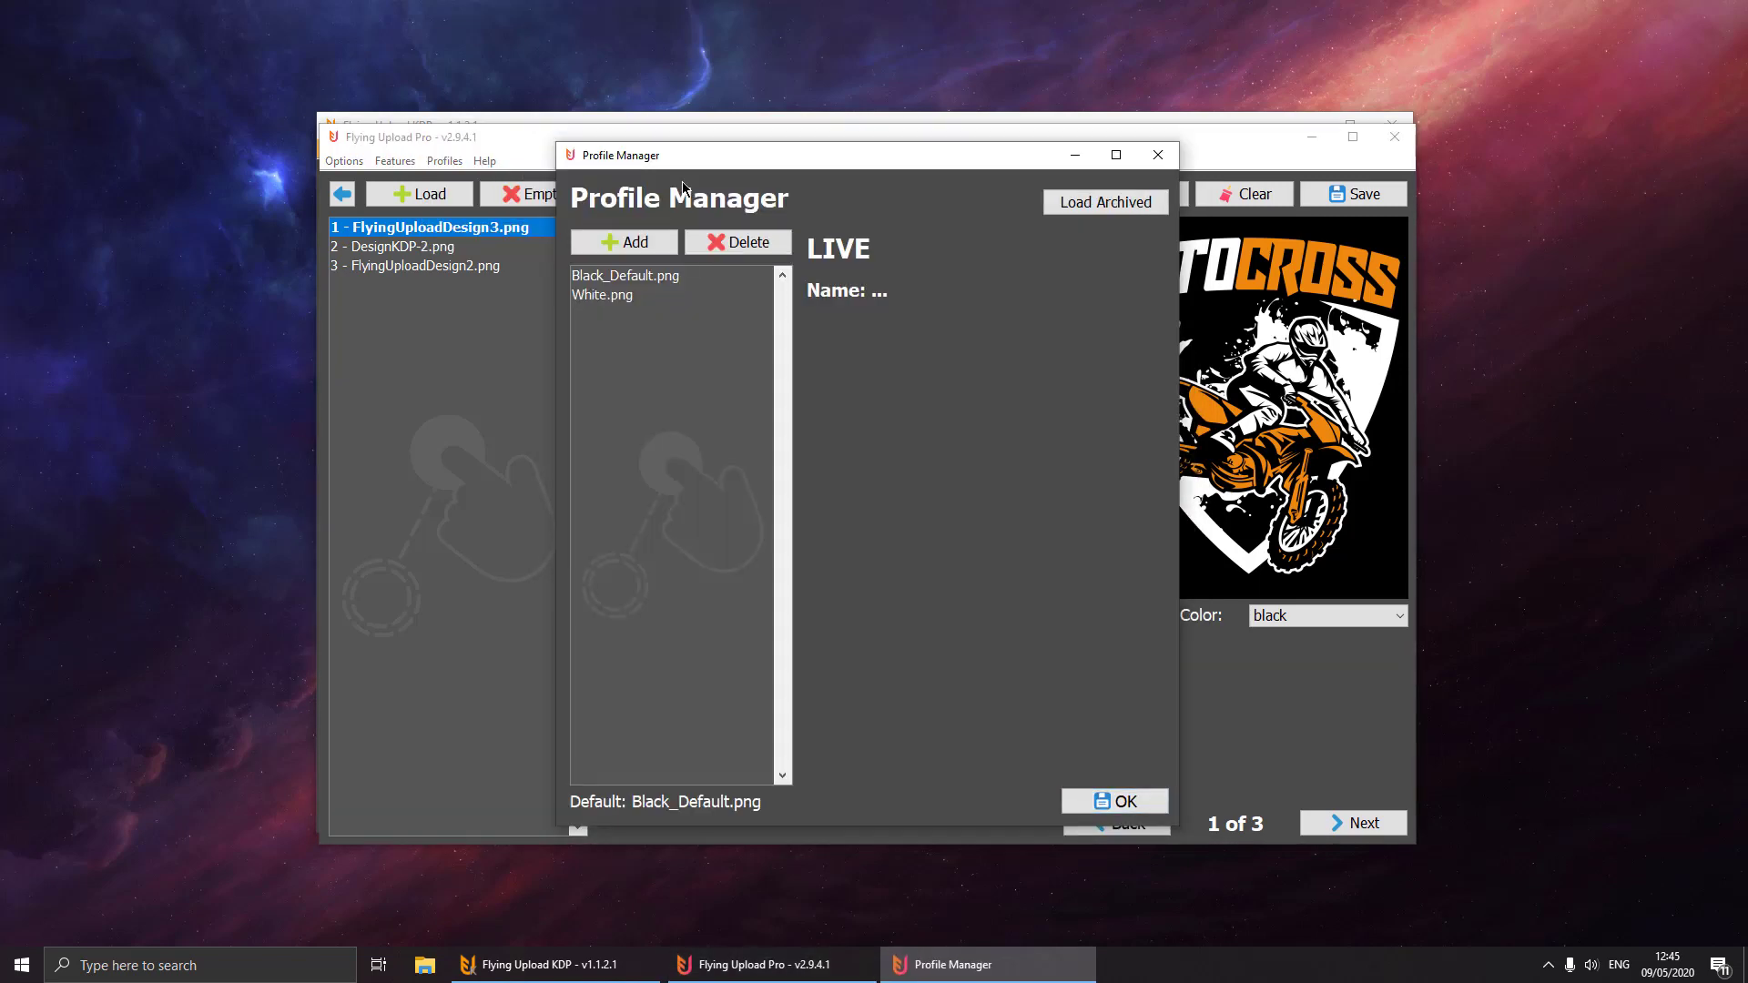
left_click(616, 280)
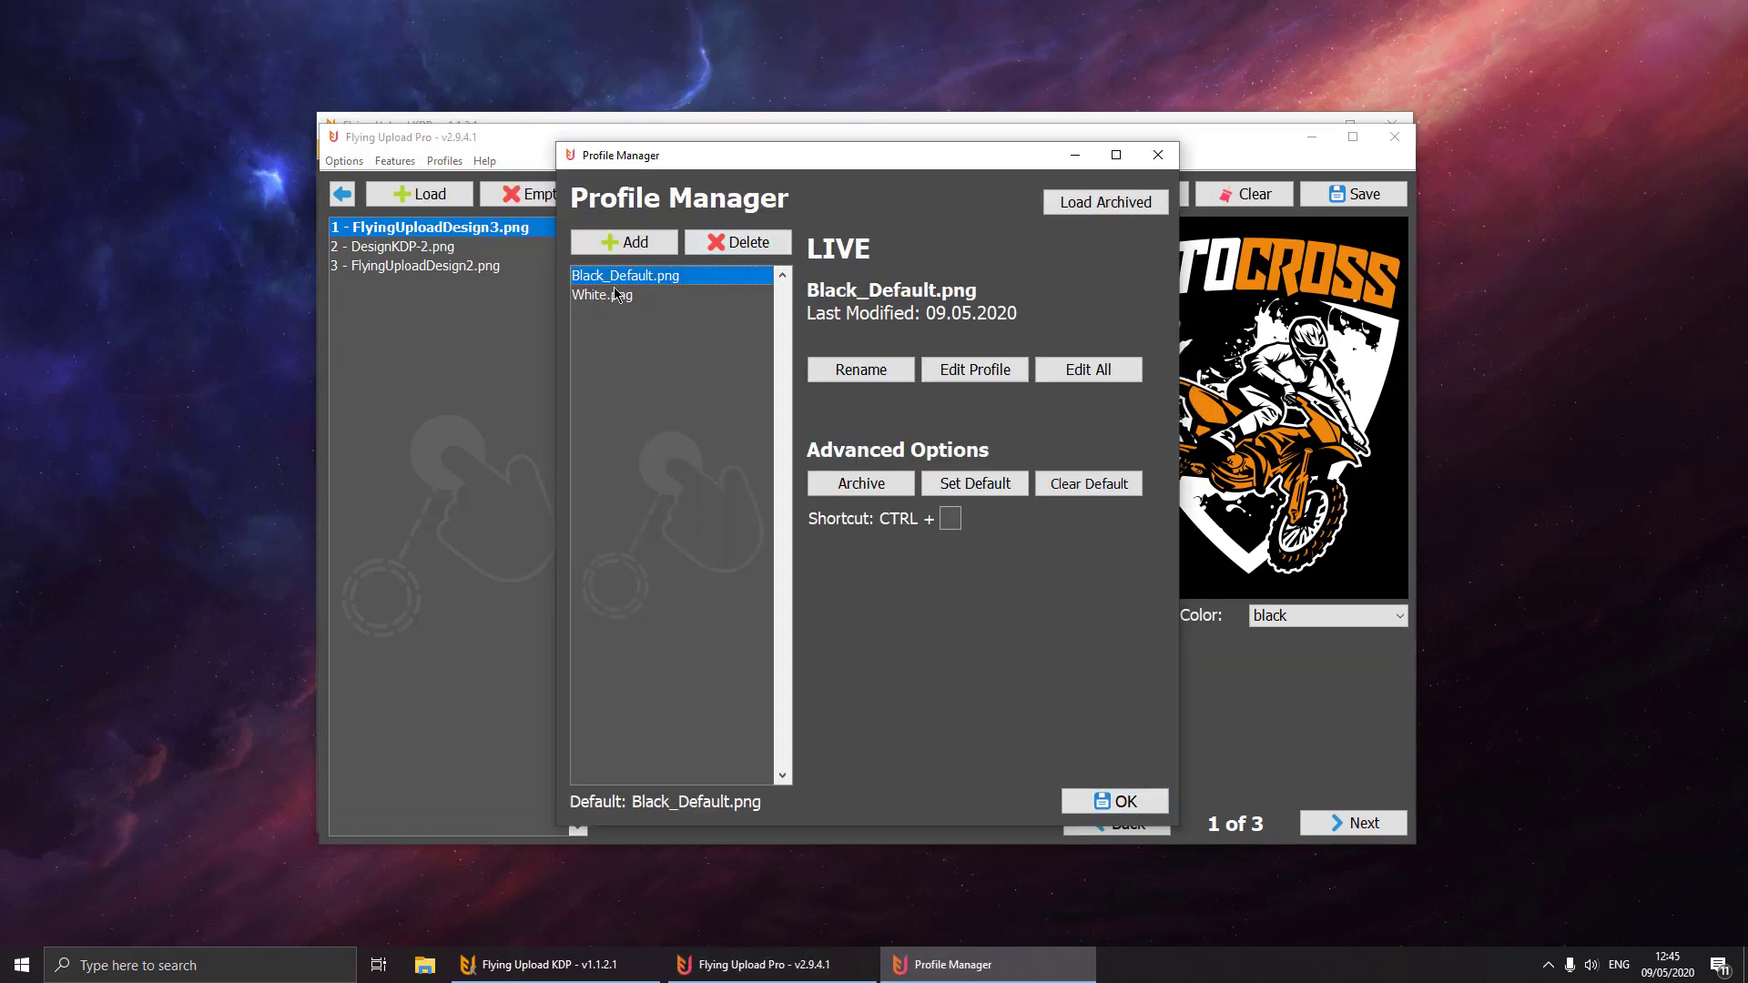